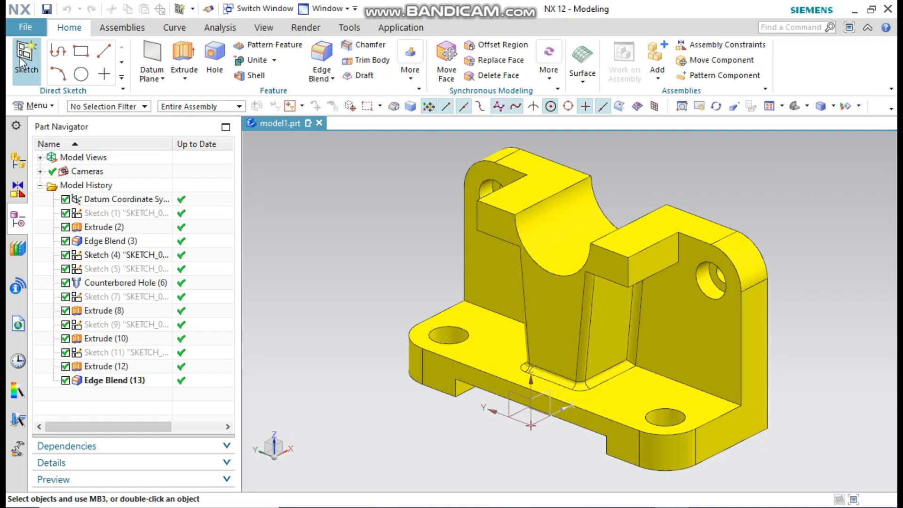
Create a new part, model2.prt, from the Model template in millimetres.
left_click(32, 24)
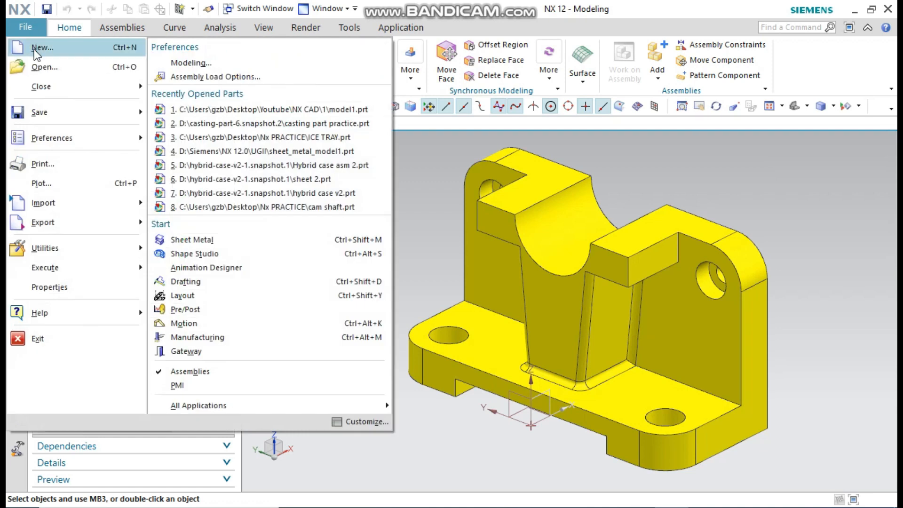
left_click(34, 48)
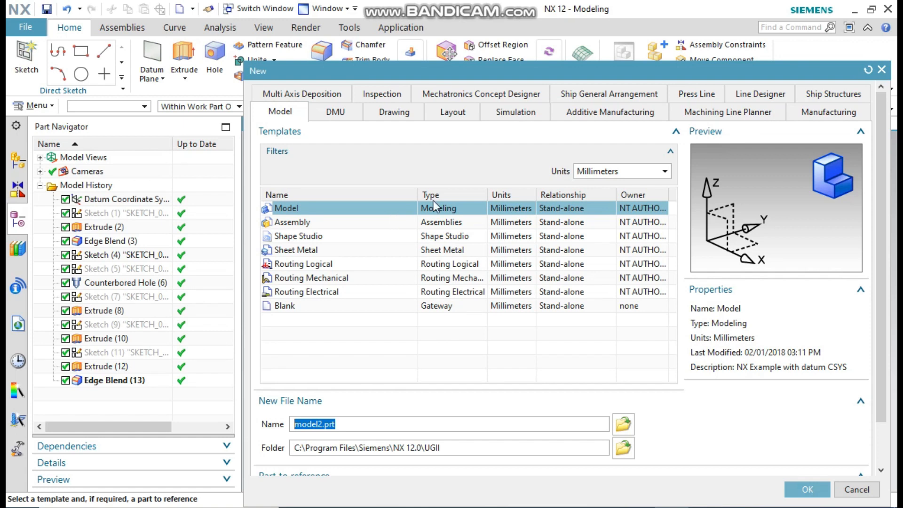
left_click(611, 175)
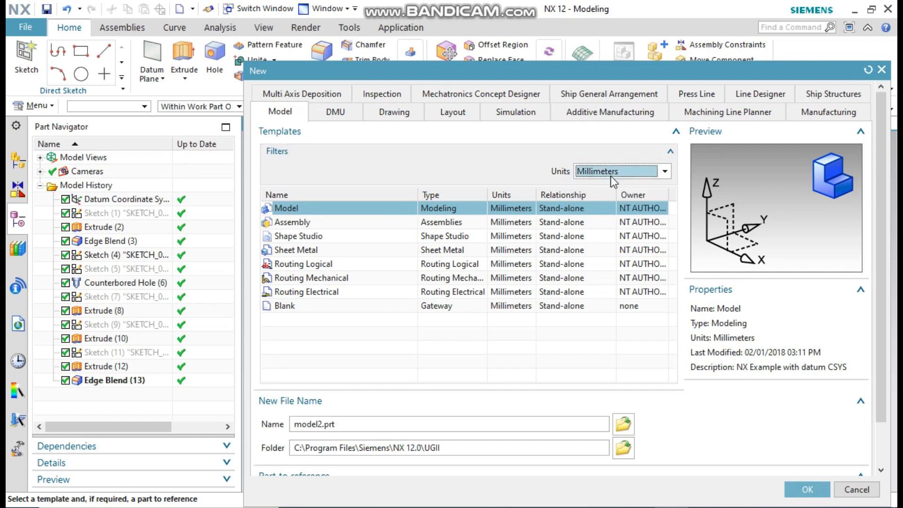
left_click(807, 491)
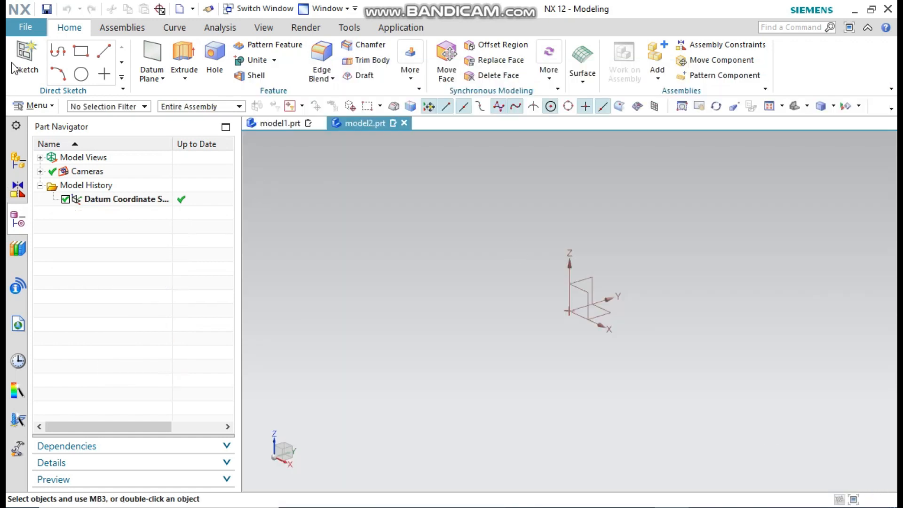
Start a sketch on the YZ datum plane with the Y axis as horizontal reference and its origin at the datum origin.
left_click(19, 61)
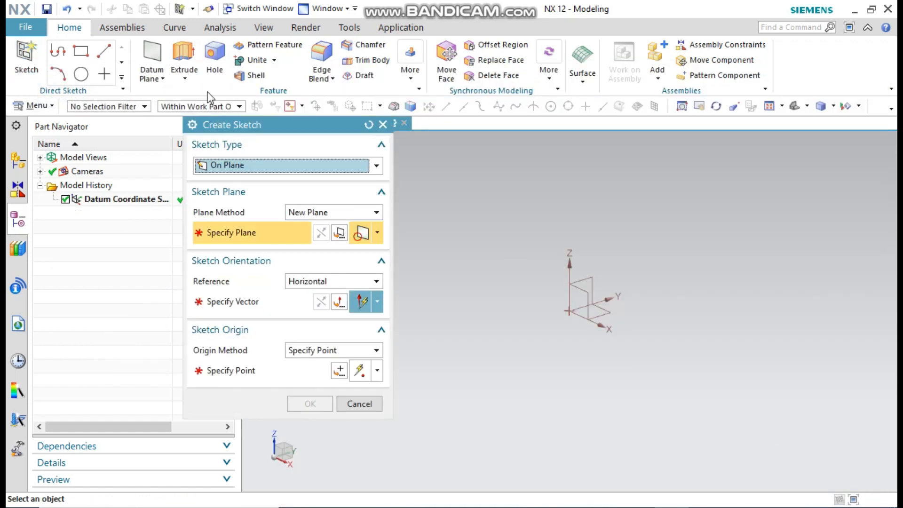
left_click(587, 276)
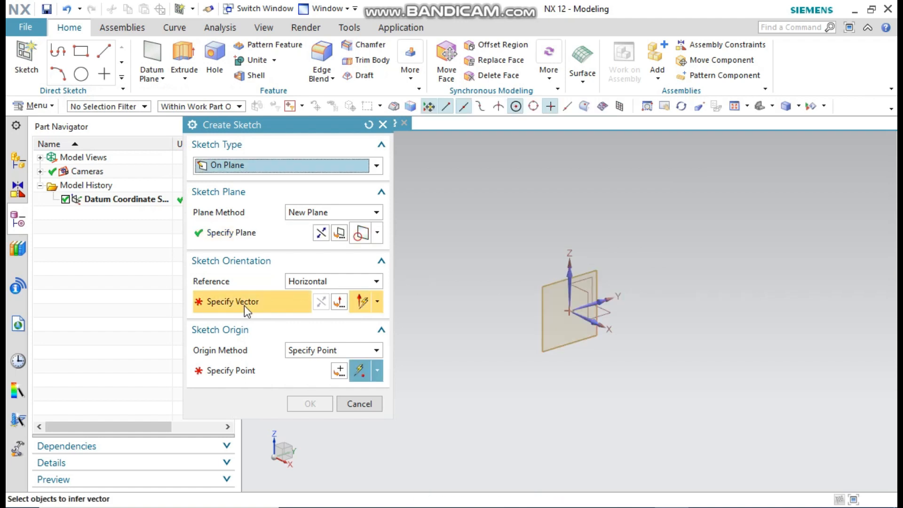
left_click(611, 299)
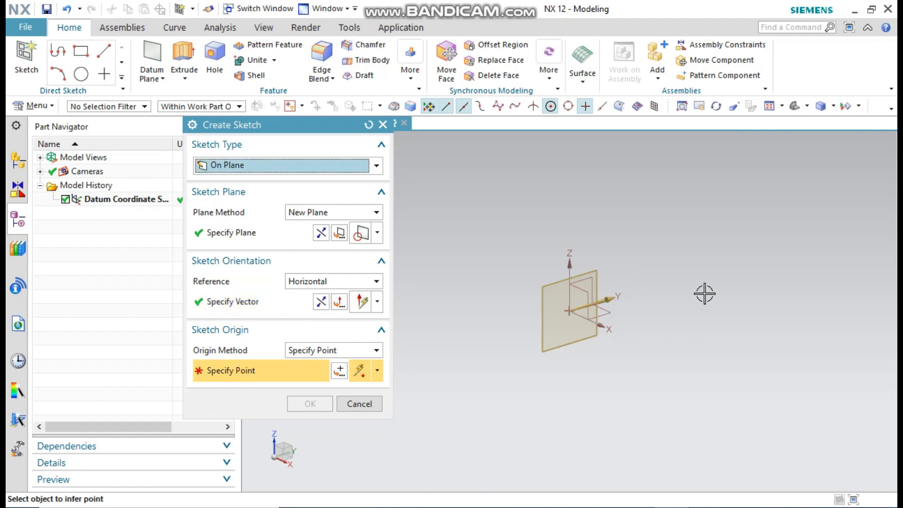
left_click(321, 233)
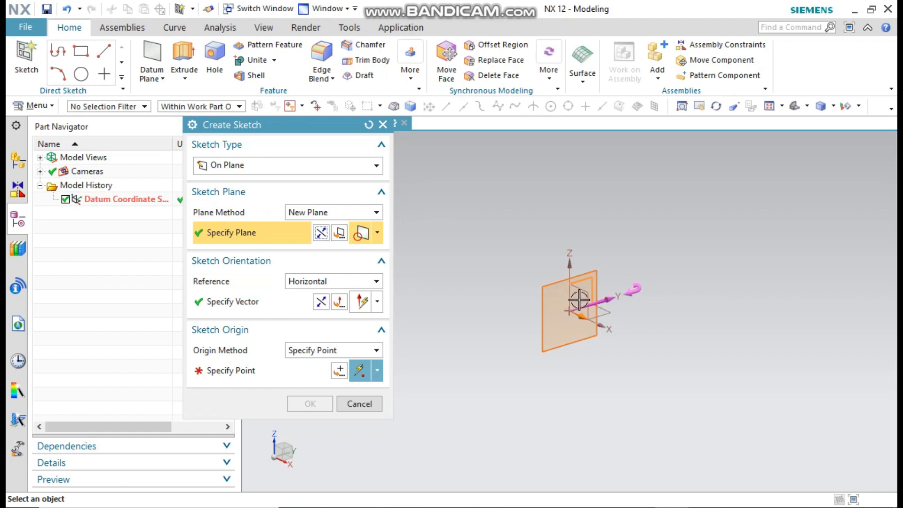
left_click(269, 368)
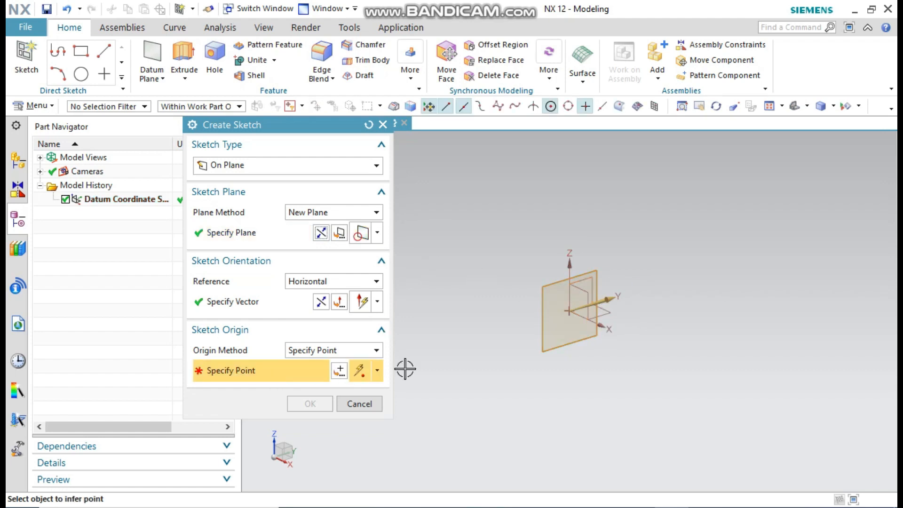
left_click(568, 311)
left_click(310, 404)
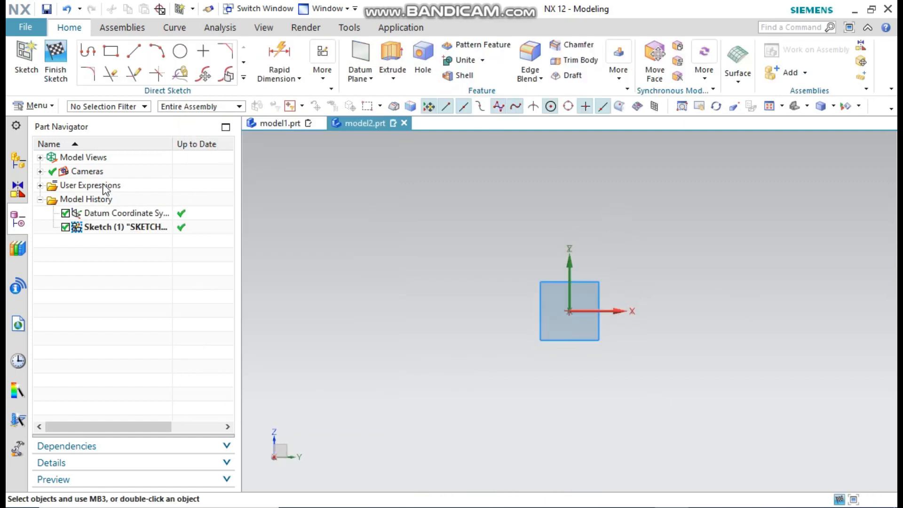
Sketch a horizontal base rectangle by two points from the origin, about 120 mm wide and 28 mm high.
left_click(111, 57)
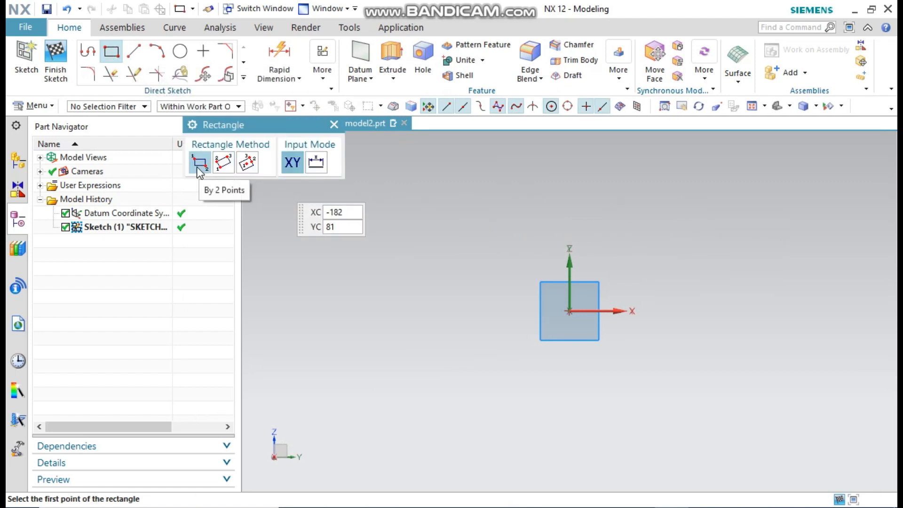
left_click(569, 310)
left_click(764, 265)
scroll(664, 311, "down", 2)
scroll(741, 260, "up", 1)
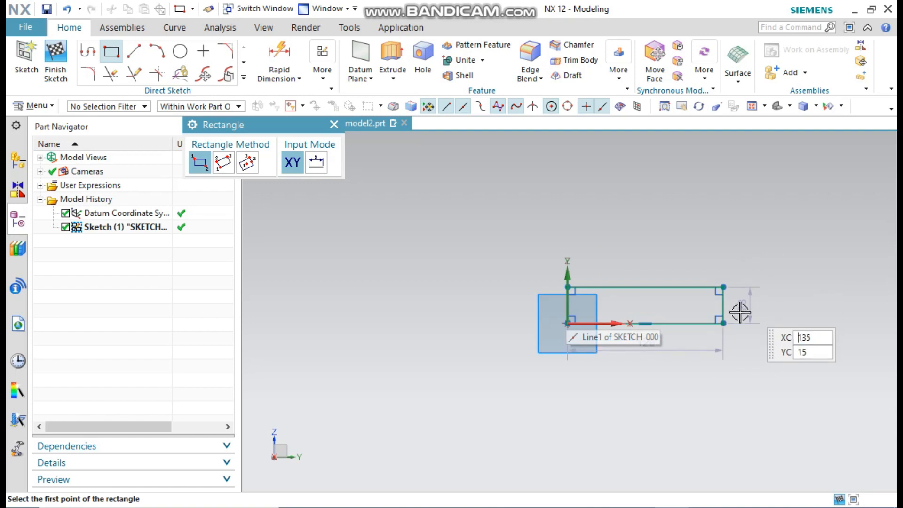
Sketch an upright rectangle about 40 mm wide and 125 mm high from the base rectangle's lower corner farthest from the origin.
left_click(723, 323)
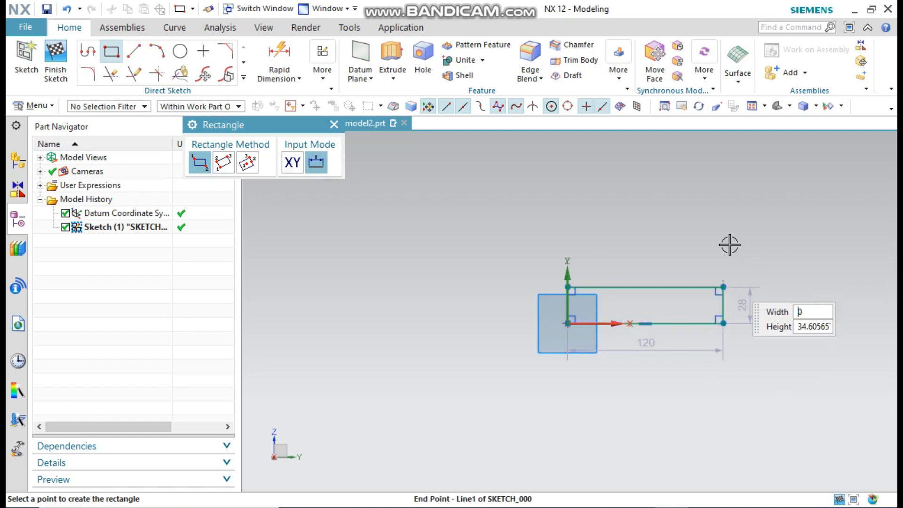
left_click(672, 164)
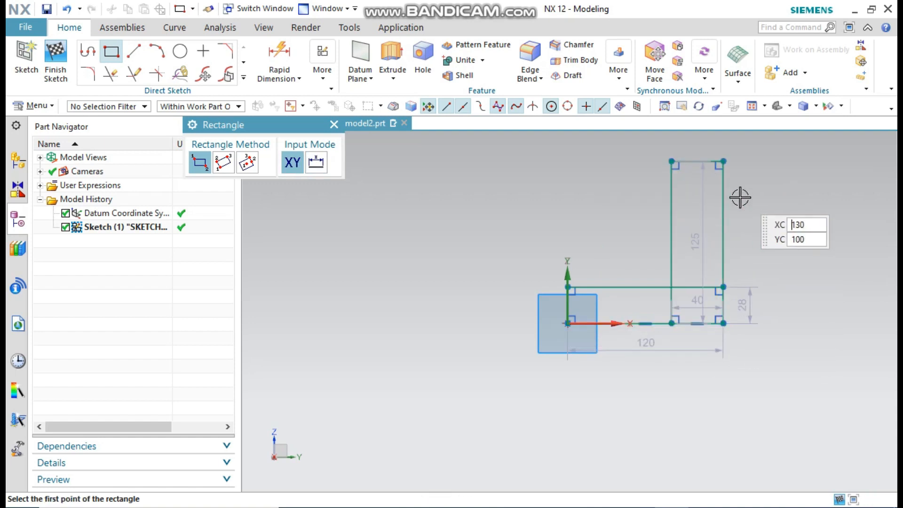
left_click(334, 125)
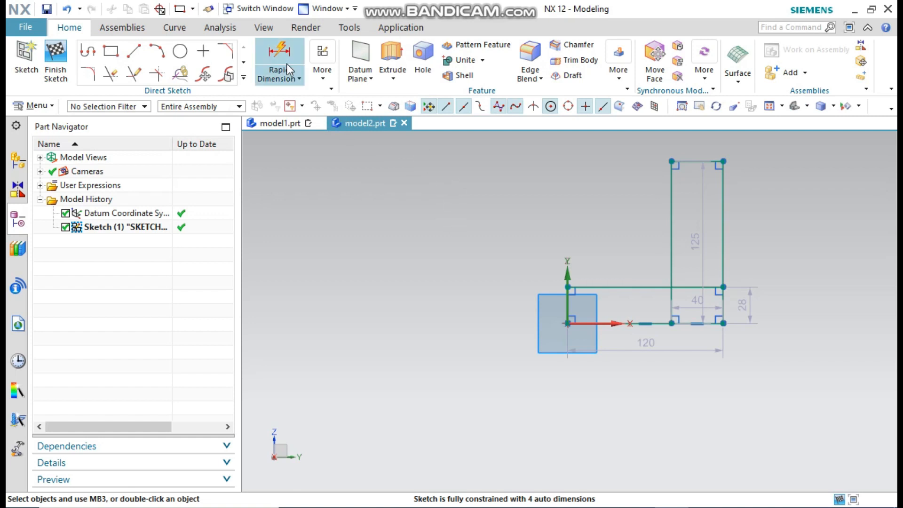
Dimension the profile's overall width as 45 mm and the upright rectangle's height as 62 mm.
left_click(278, 51)
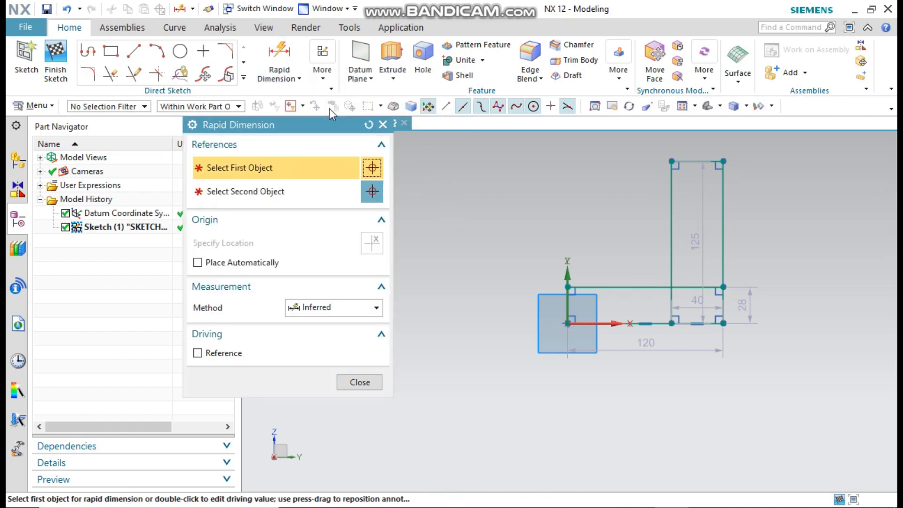
left_click(643, 346)
left_click(643, 345)
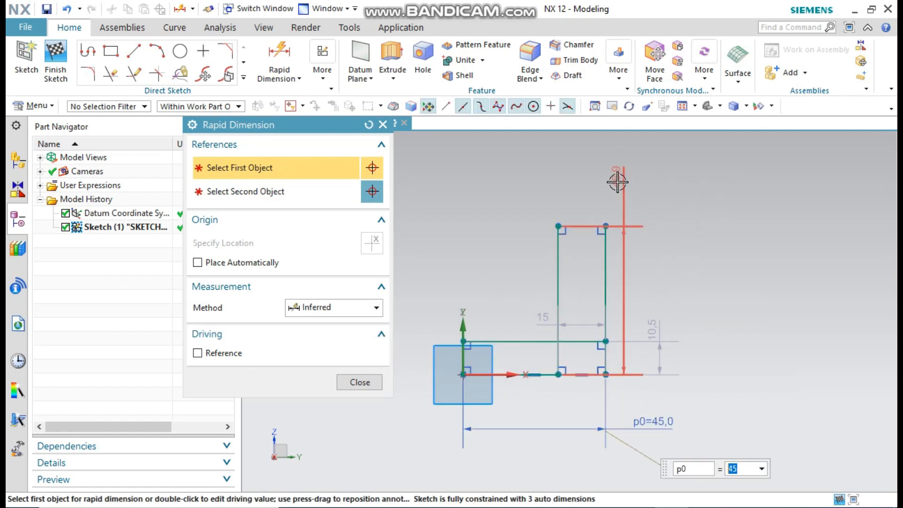
left_click(600, 225)
left_click(615, 174)
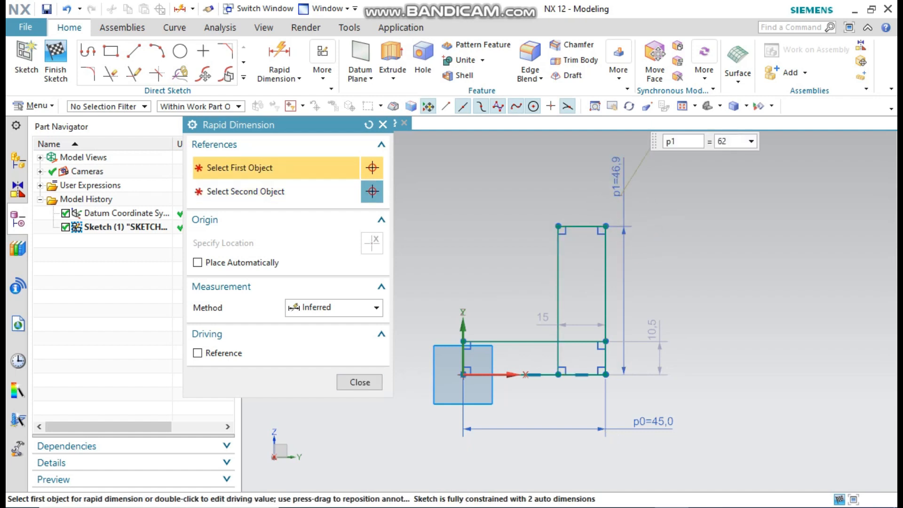
key("Return")
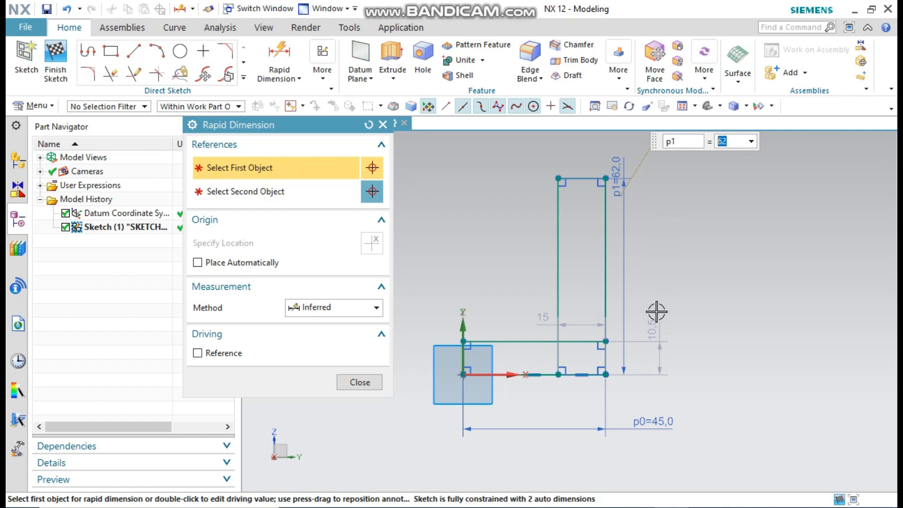
Dimension the upright rectangle's width along its upper edge as 12 mm.
left_click(591, 179)
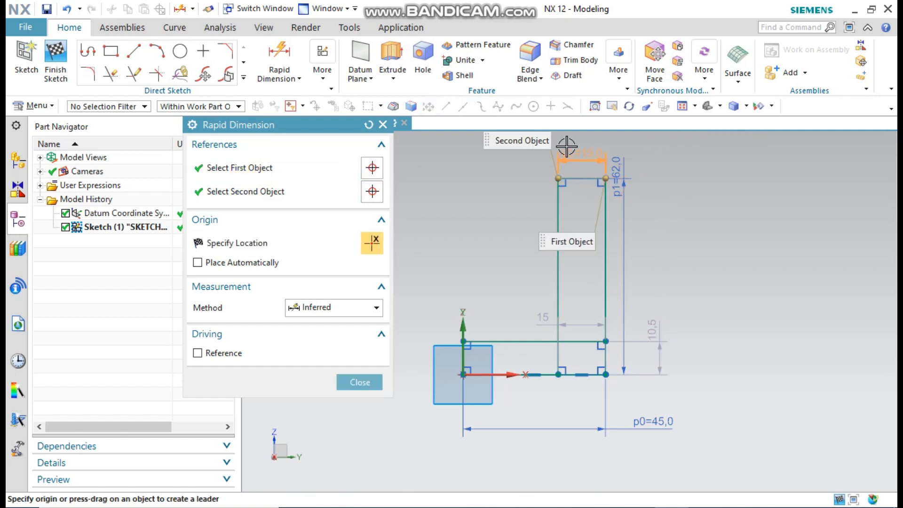
left_click(569, 150)
type("12")
key("Return")
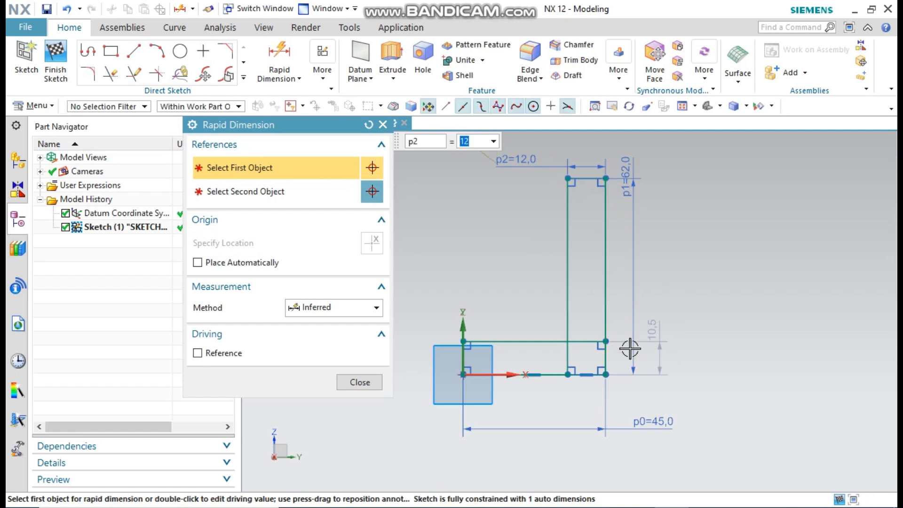
Dimension the base rectangle's height as 12 mm and finish the sketch.
scroll(604, 356, "up", 4)
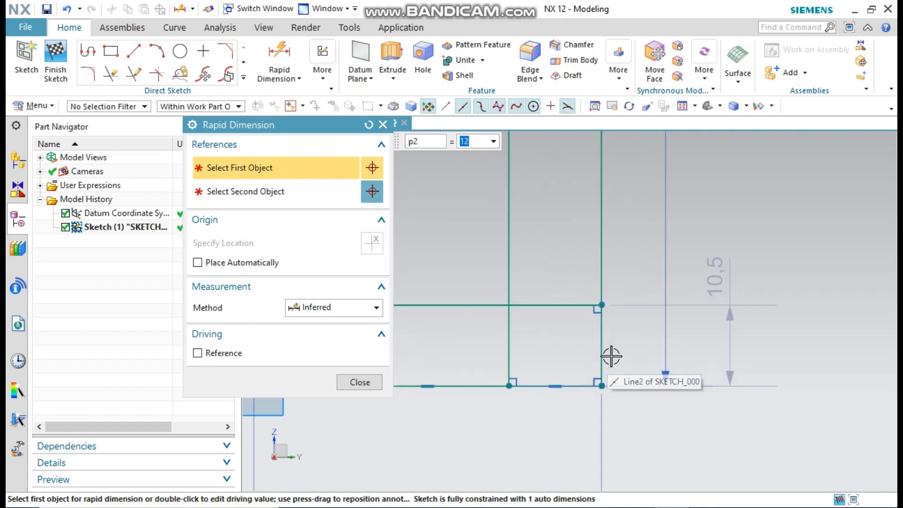
left_click(466, 306)
left_click(470, 384)
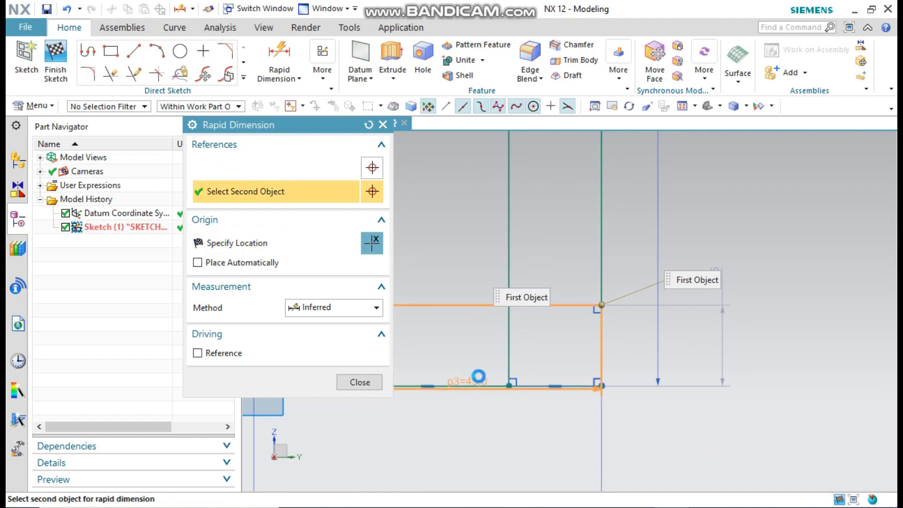
left_click(772, 365)
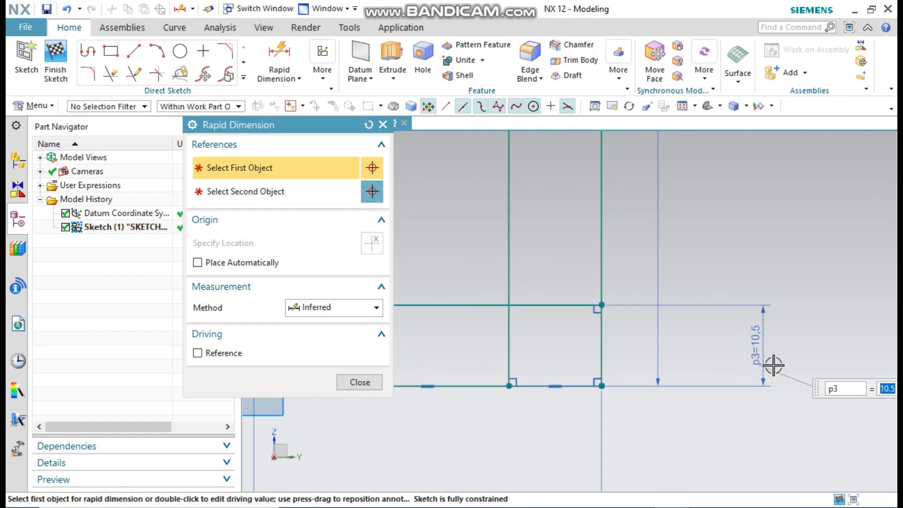
key("Return")
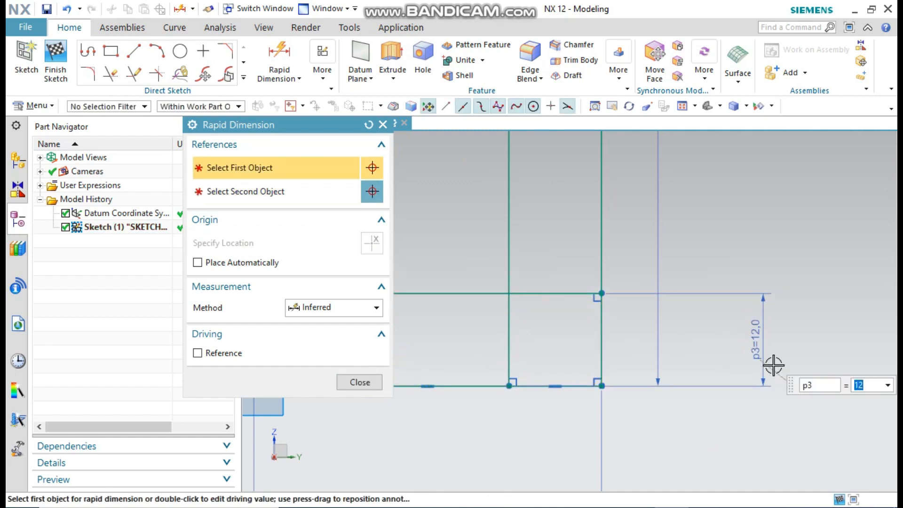
left_click(383, 124)
scroll(669, 427, "down", 1)
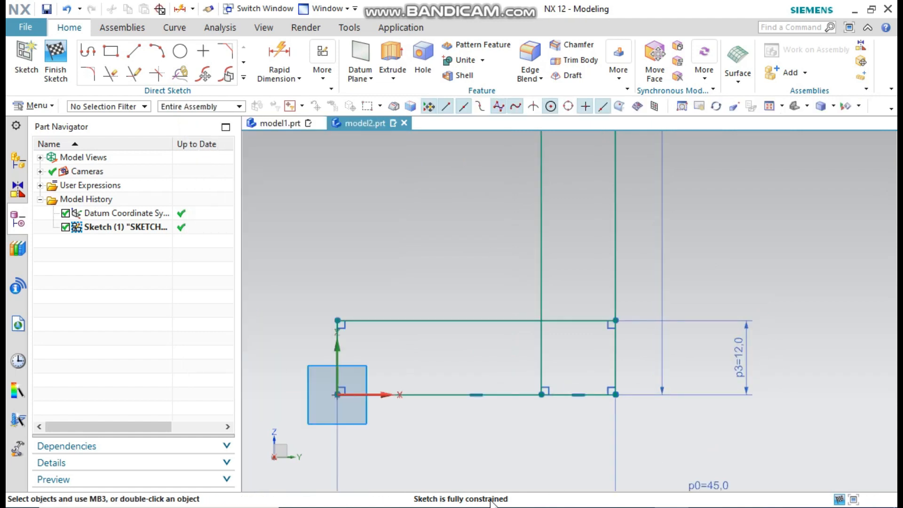
scroll(469, 336, "down", 2)
scroll(538, 371, "down", 1)
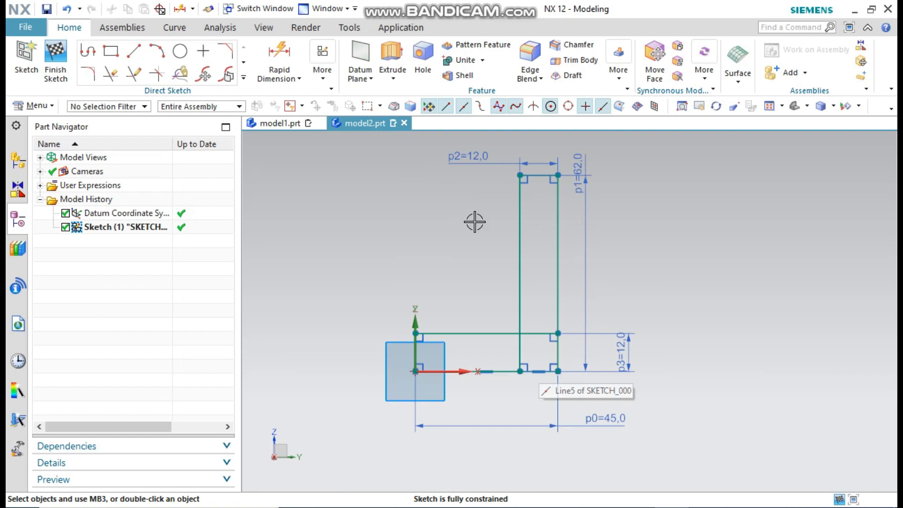
scroll(422, 151, "up", 1)
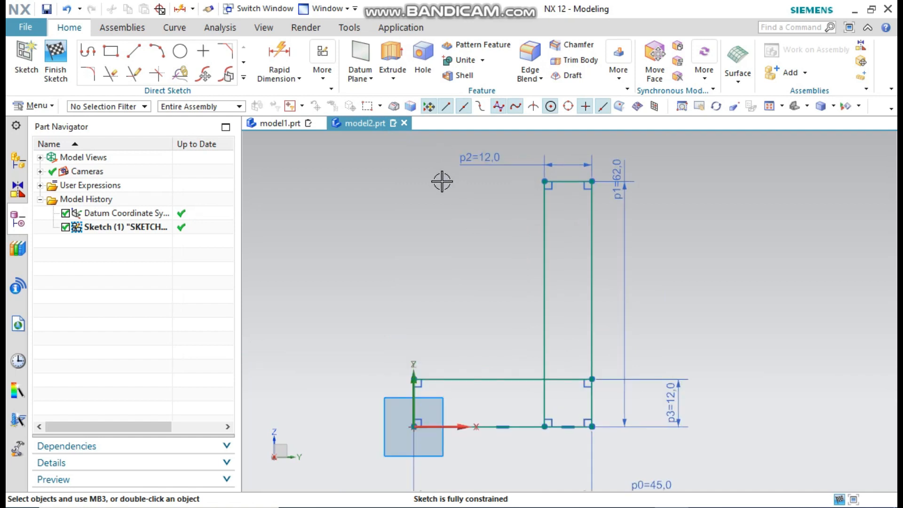
left_click(61, 60)
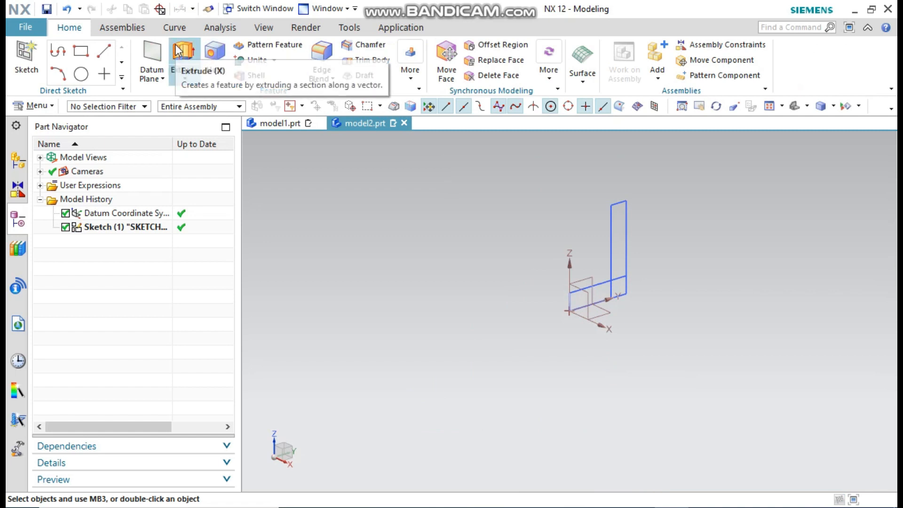
Extrude both regions of the L-shaped profile as one solid with a symmetric distance of 110/2 mm.
left_click(178, 51)
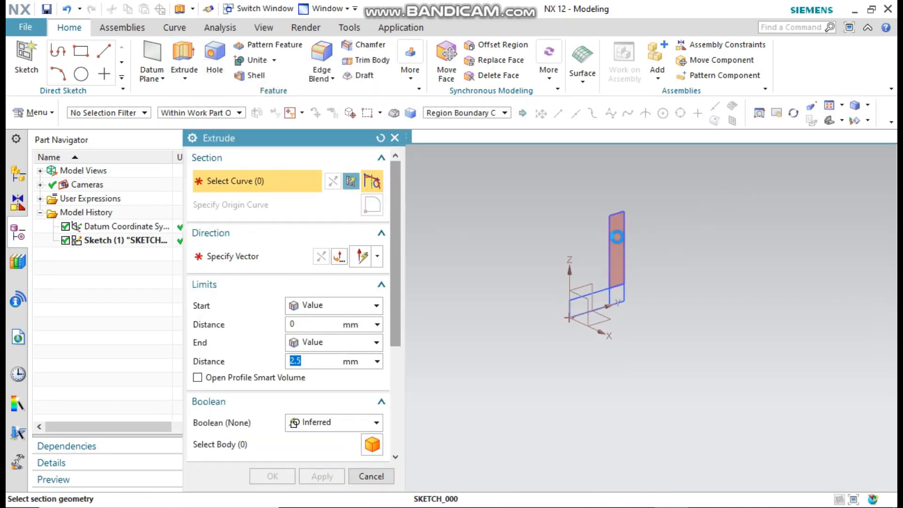
left_click(617, 237)
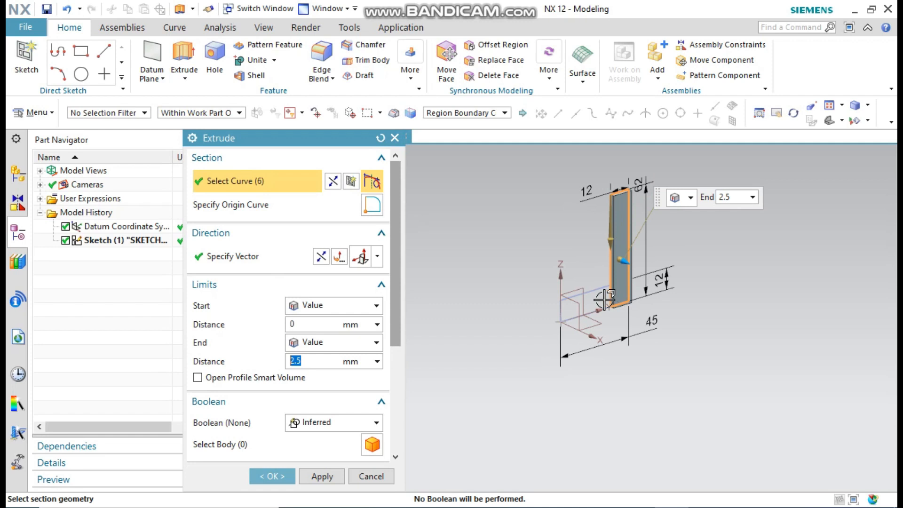
left_click(602, 300)
scroll(659, 287, "up", 2)
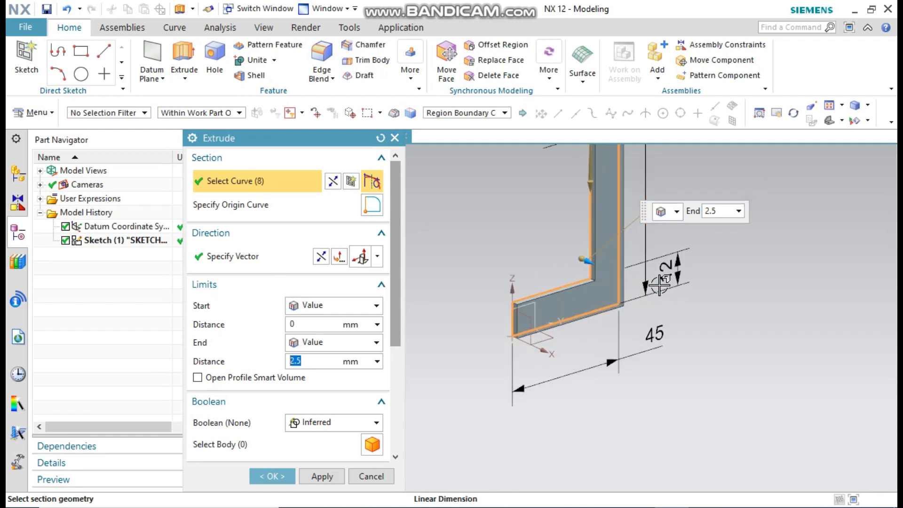
scroll(470, 368, "down", 2)
left_click(339, 343)
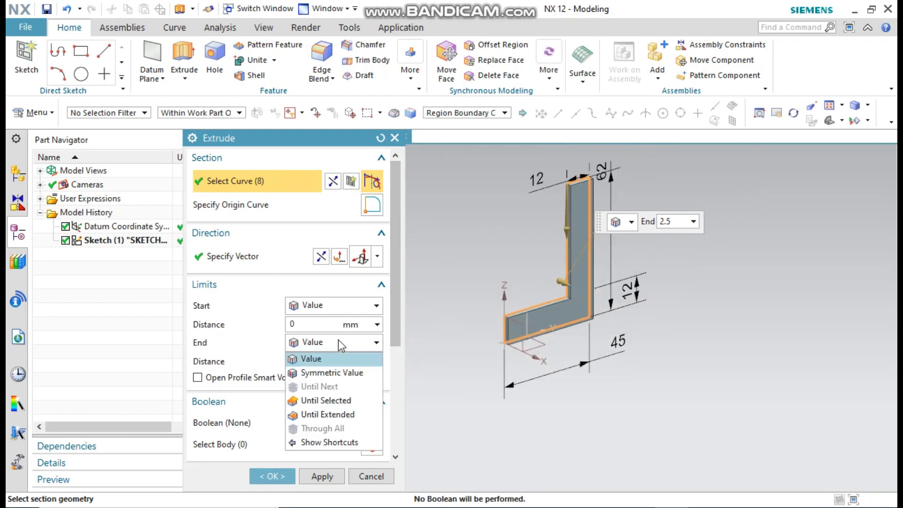
left_click(332, 373)
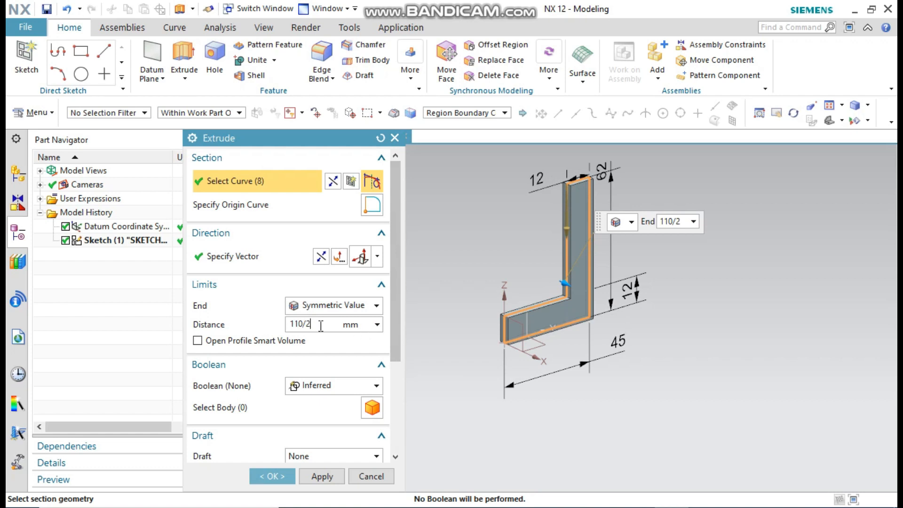
scroll(362, 452, "down", 5)
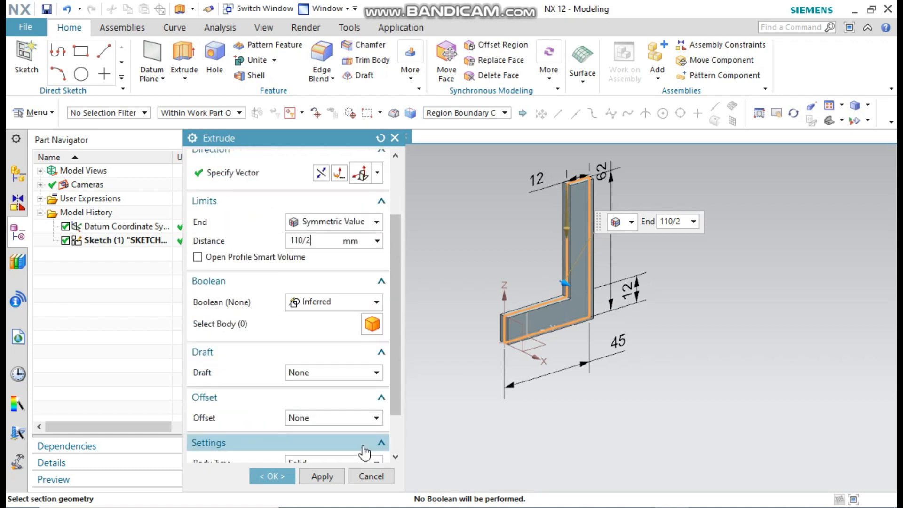
left_click(319, 477)
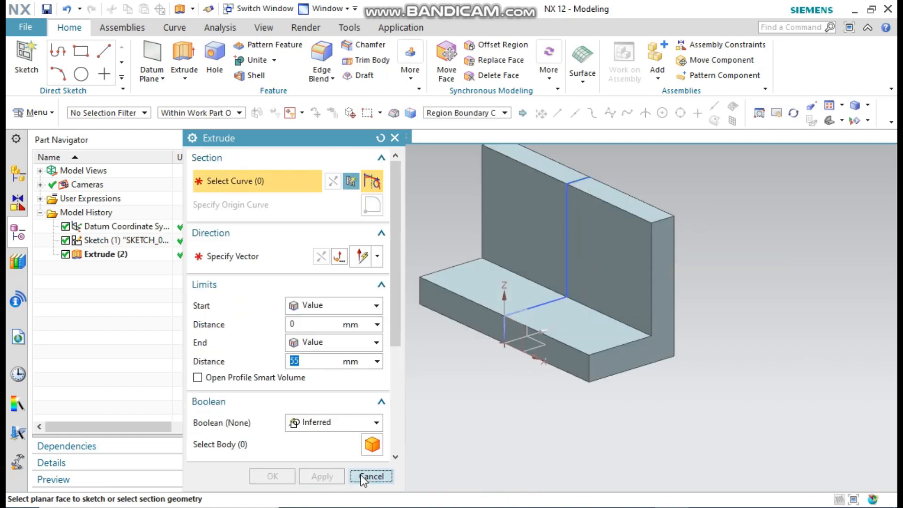
left_click(371, 476)
scroll(540, 312, "down", 1)
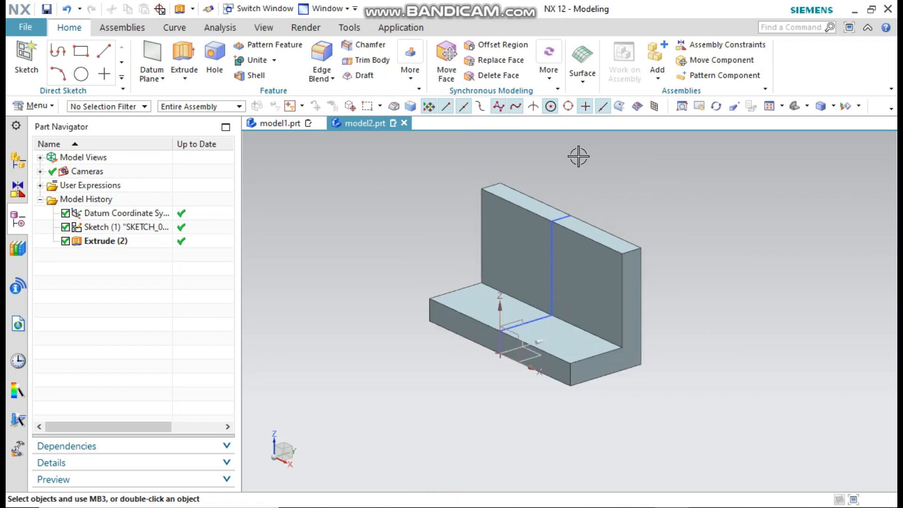
scroll(579, 155, "up", 1)
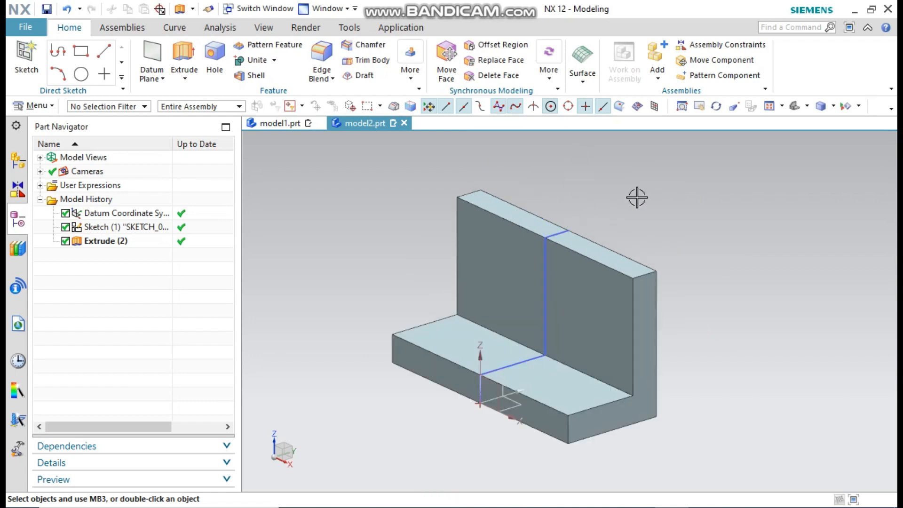
Check the reference bracket in model1.prt and hide the L-profile sketch in model2.prt.
left_click(269, 128)
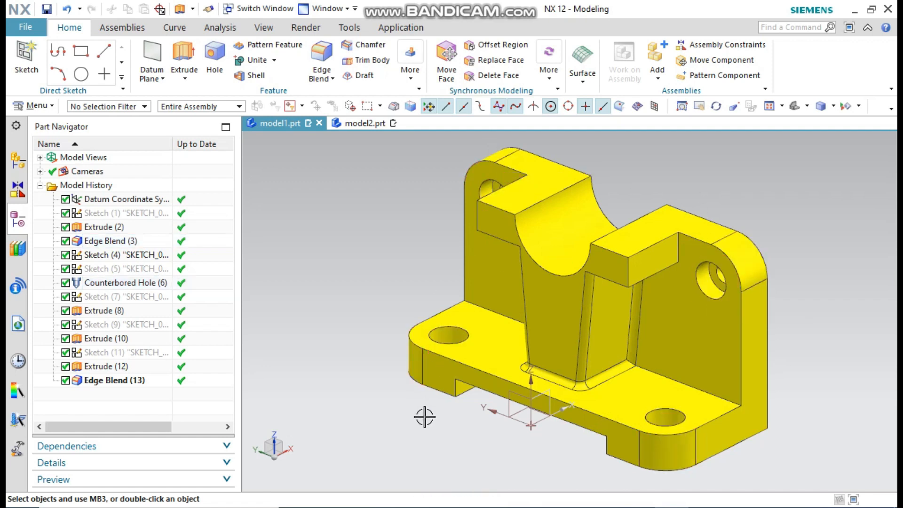
left_click(348, 126)
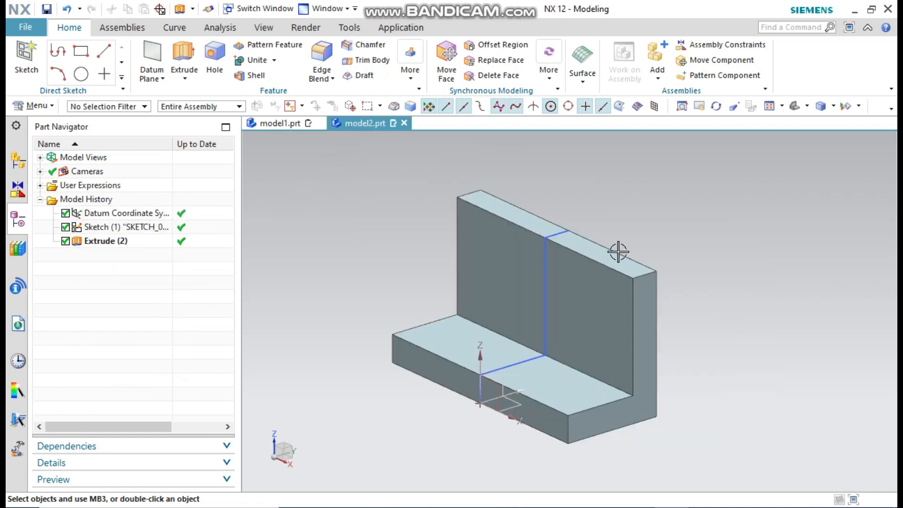
left_click(546, 233)
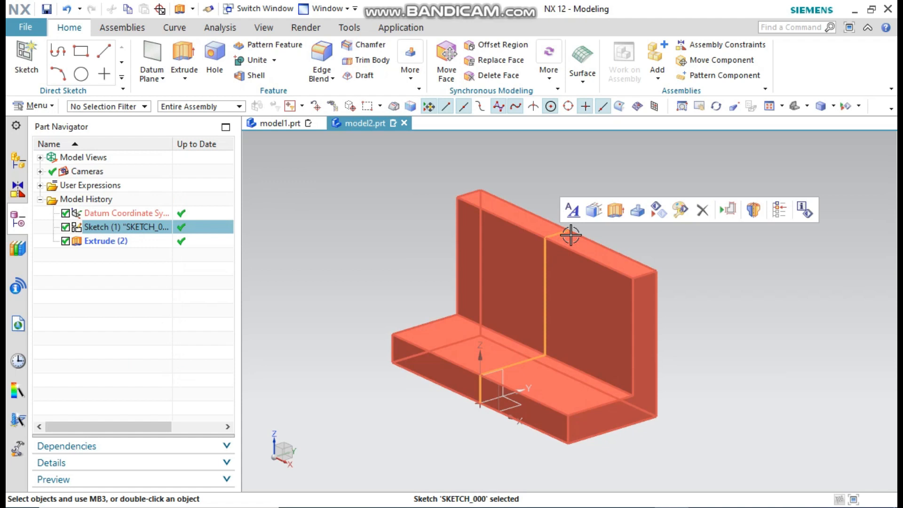
left_click(657, 211)
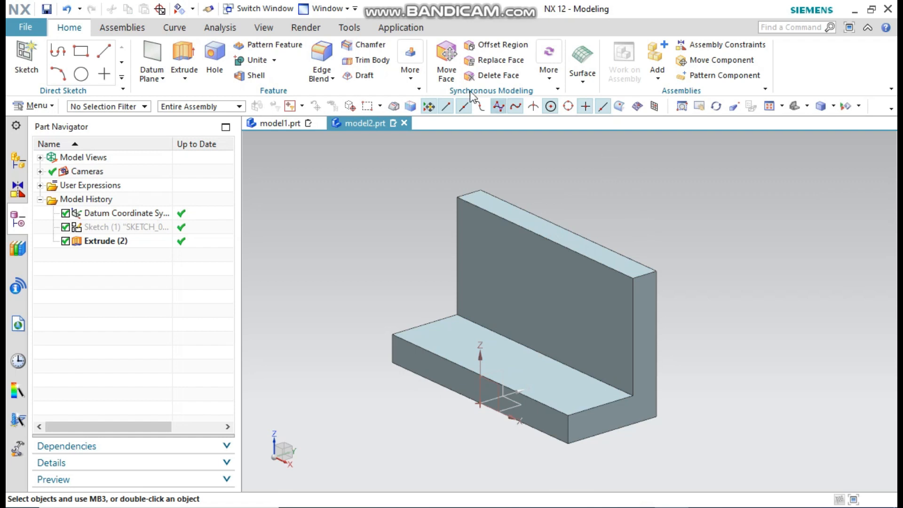
Round the upright plate's two upper corner edges and the base's two front vertical edges with a 12 mm edge blend.
left_click(322, 58)
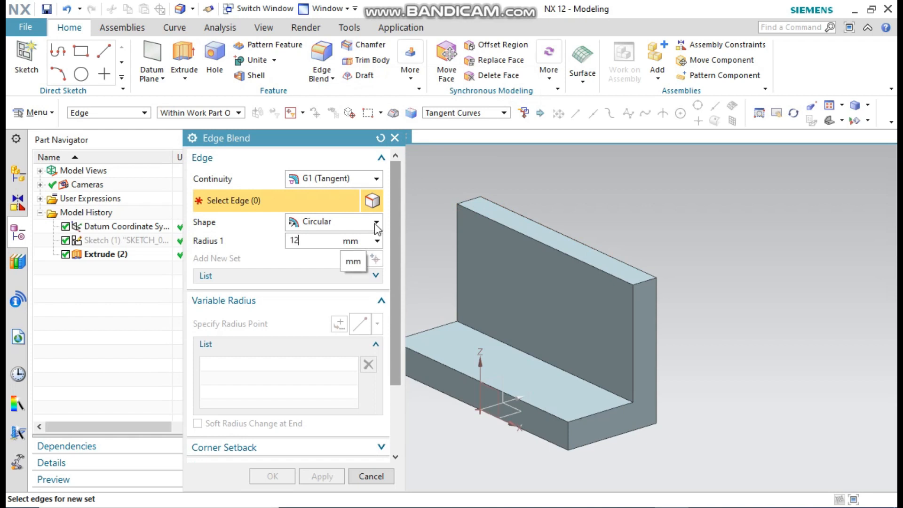
scroll(734, 262, "down", 1)
scroll(662, 270, "up", 1)
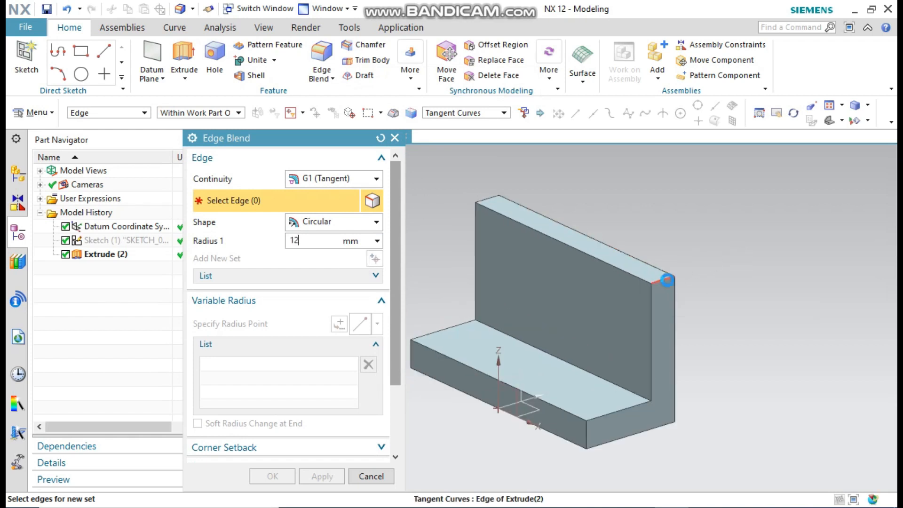
left_click(667, 280)
left_click(484, 196)
left_click(585, 433)
left_click(418, 358)
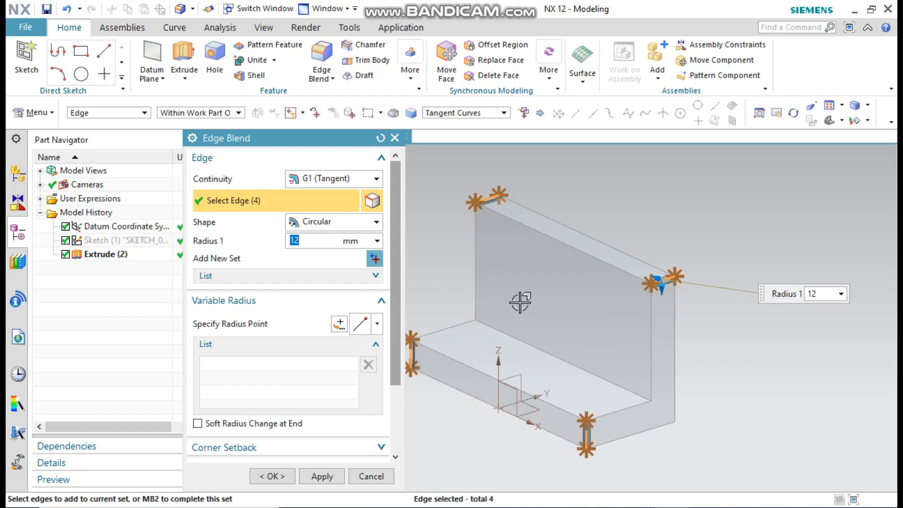
left_click(281, 474)
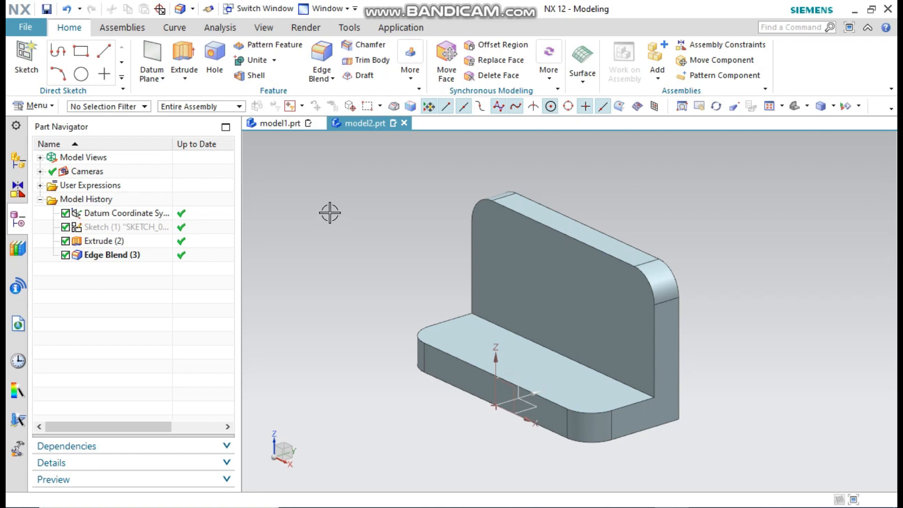
Set up a general counterbored hole with 12 mm counterbore diameter, 6 mm counterbore depth and 6 mm hole diameter.
left_click(214, 61)
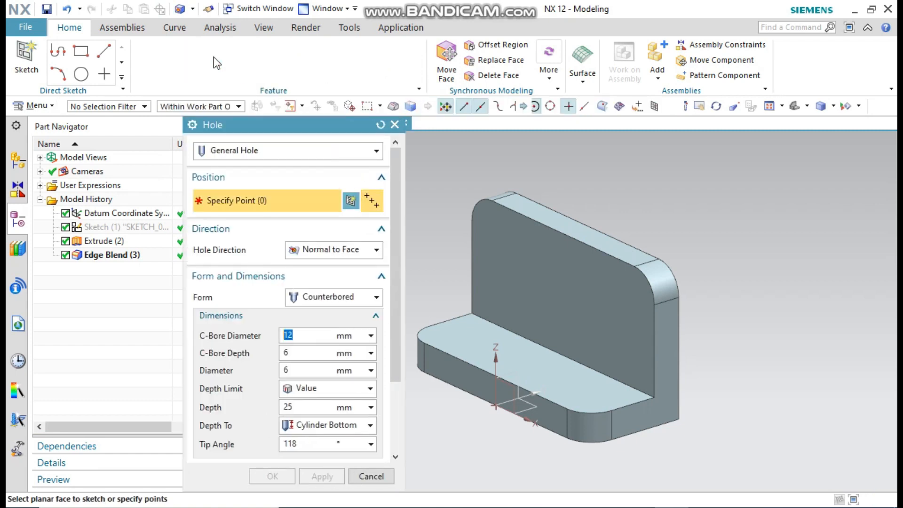
left_click(257, 160)
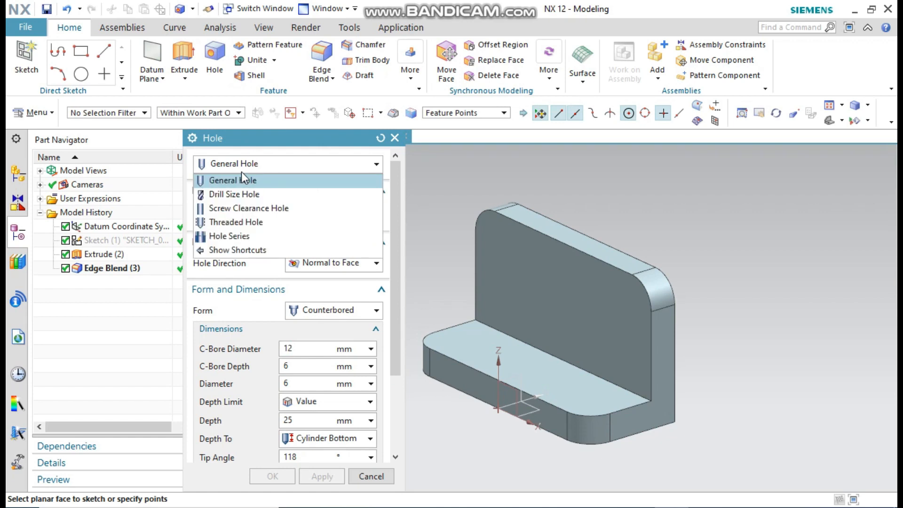
left_click(251, 181)
left_click(329, 312)
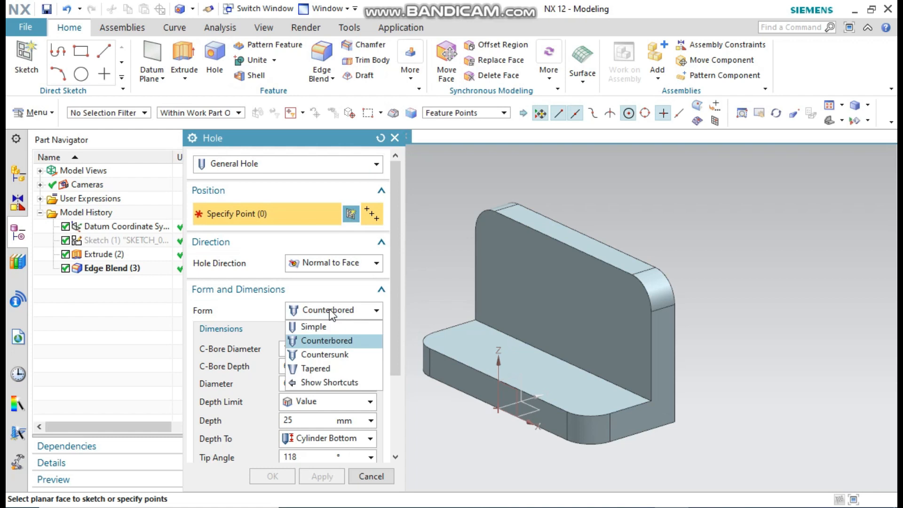
left_click(337, 340)
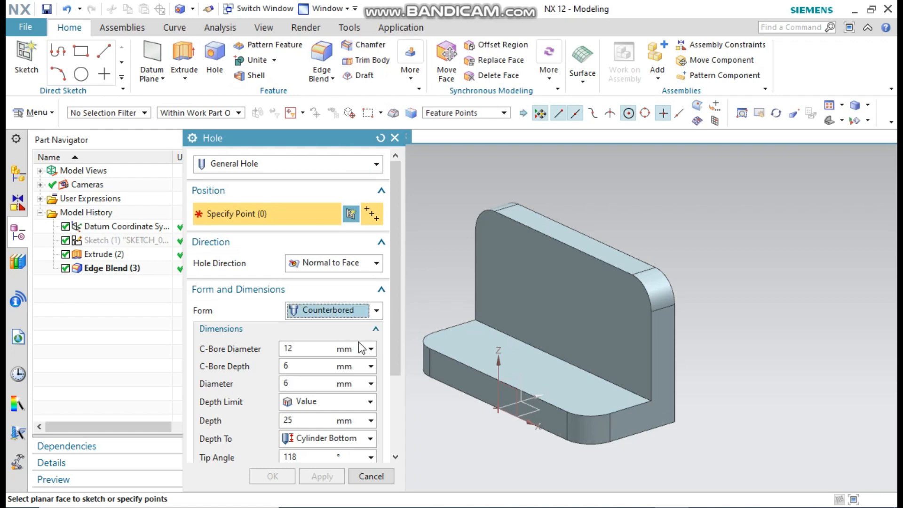
left_click(305, 350)
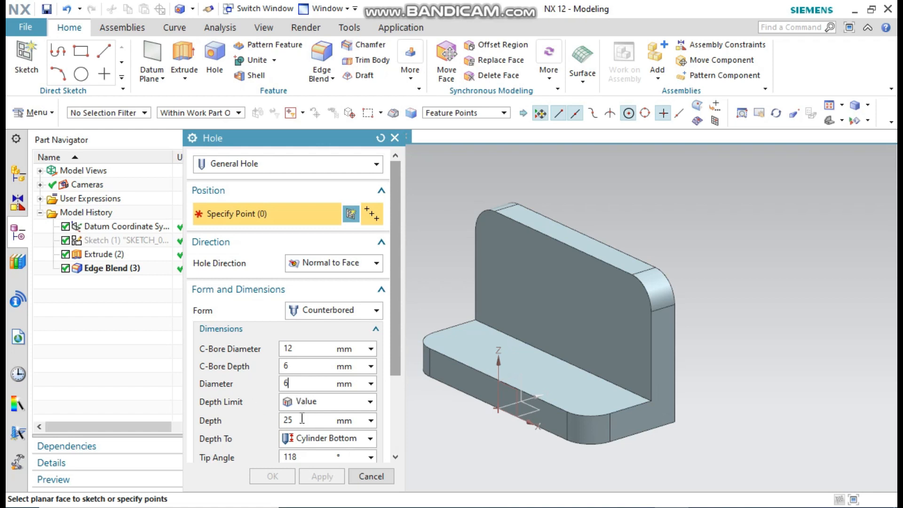
scroll(302, 417, "down", 1)
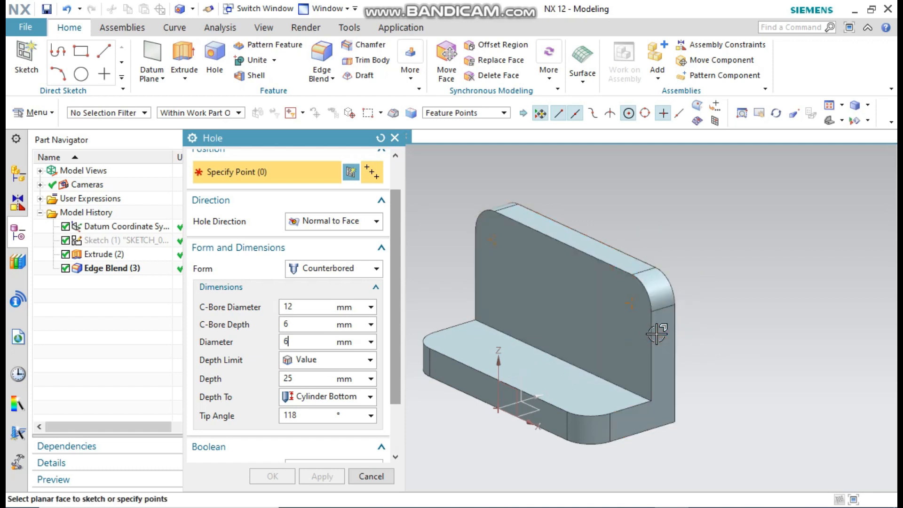
Create the counterbored holes at the arc centers of the four rounded corners, two on the upright plate and two on the base.
scroll(657, 334, "down", 5)
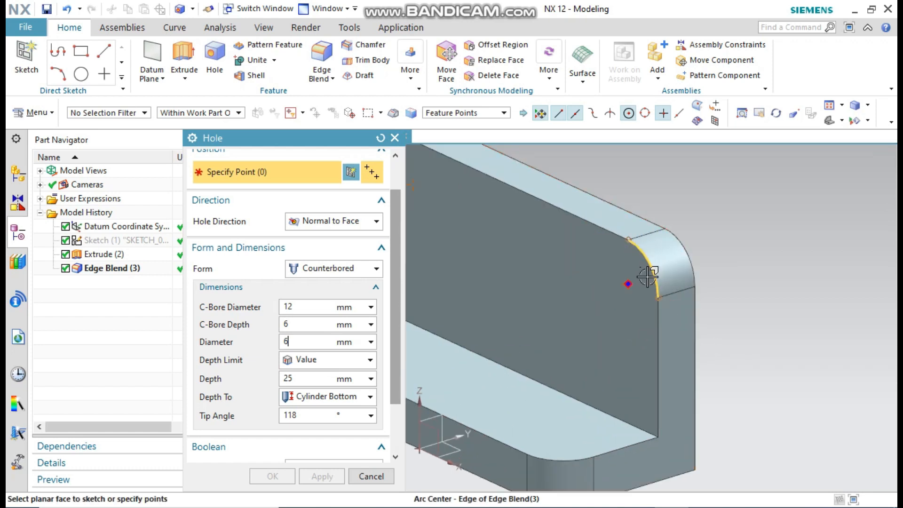
left_click(626, 284)
scroll(625, 283, "up", 3)
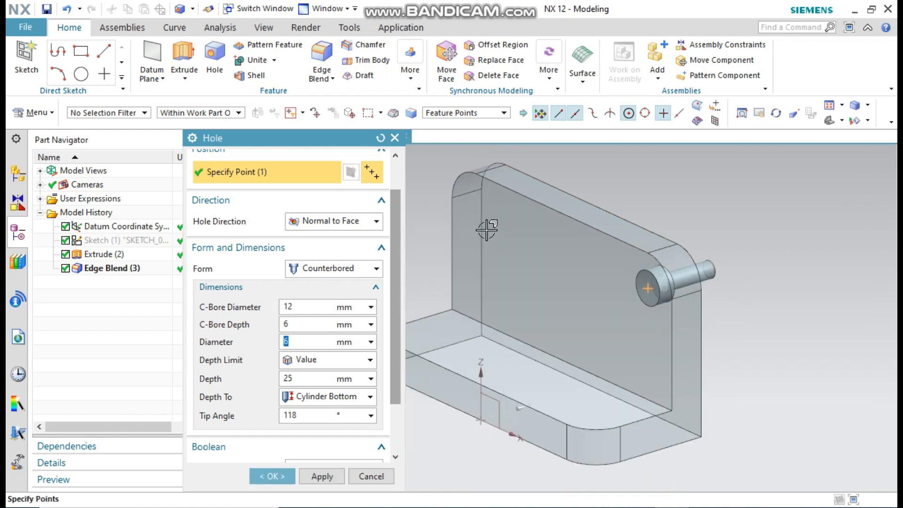
scroll(437, 184, "down", 1)
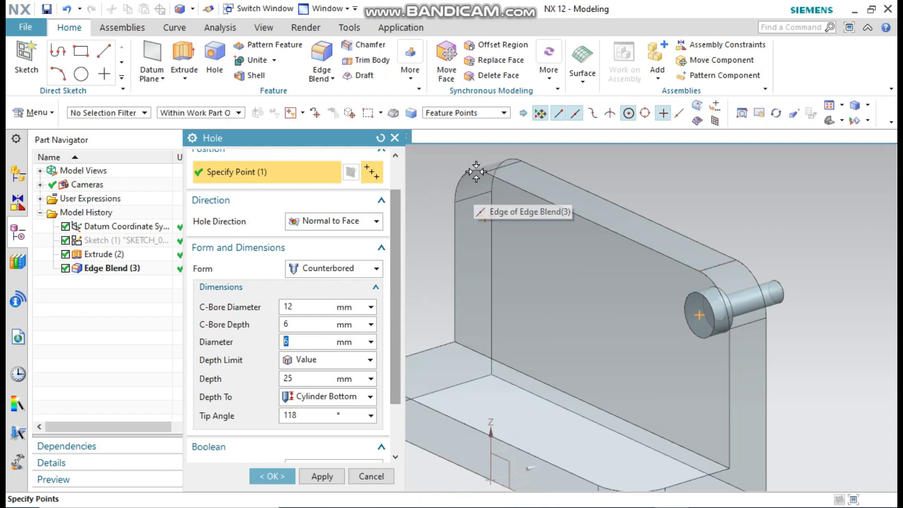
left_click(482, 215)
scroll(789, 260, "up", 1)
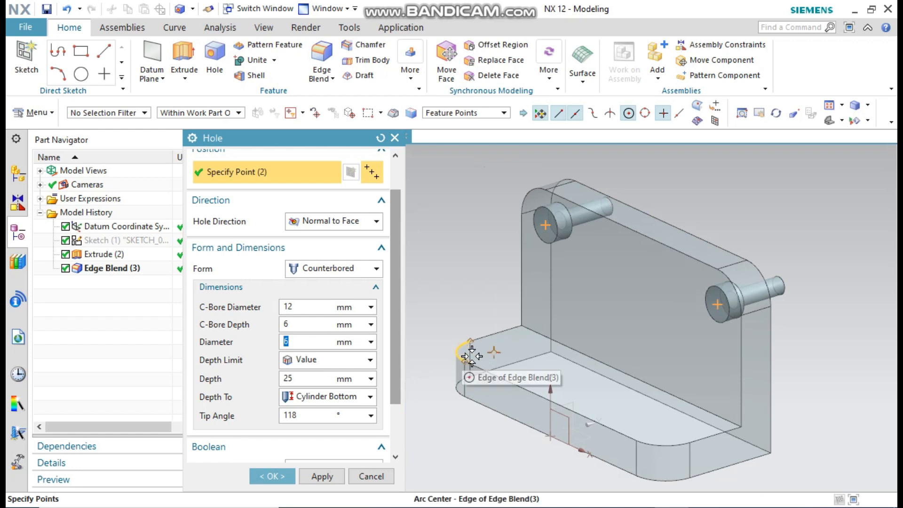
left_click(493, 354)
scroll(709, 444, "down", 2)
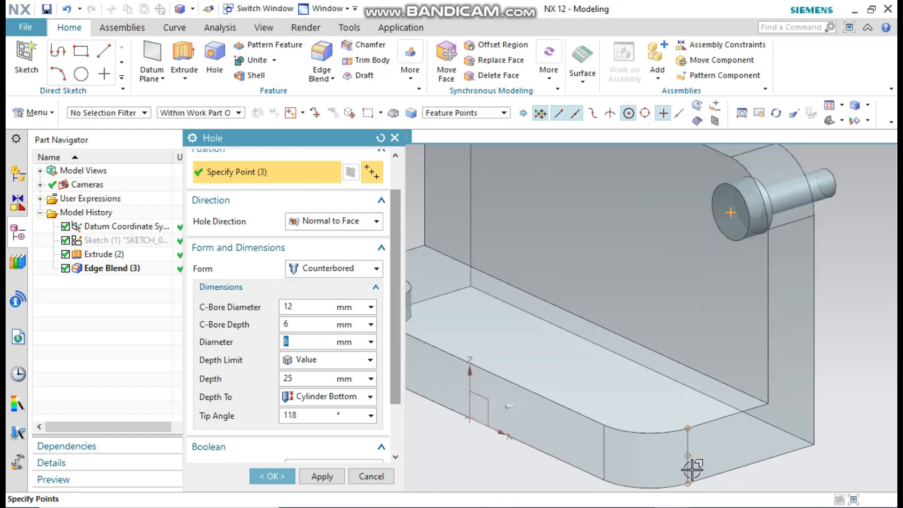
left_click(652, 407)
scroll(604, 342, "up", 2)
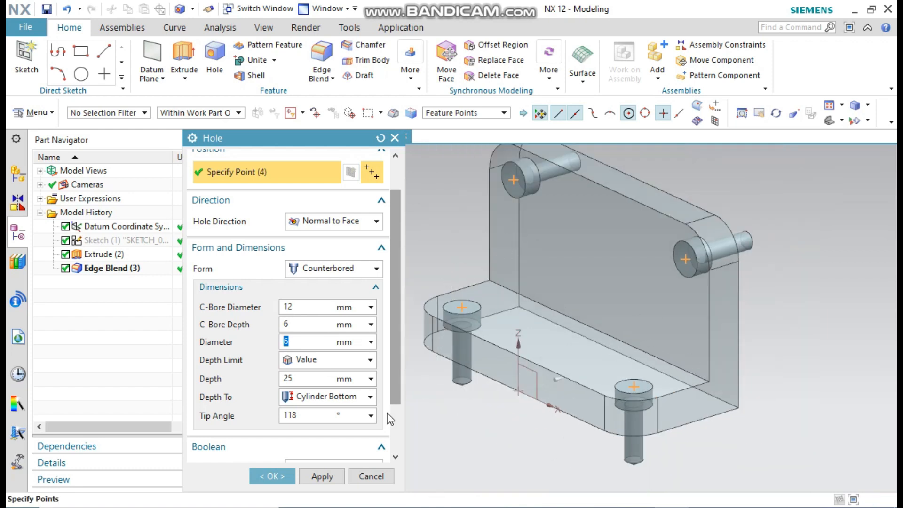
left_click(266, 476)
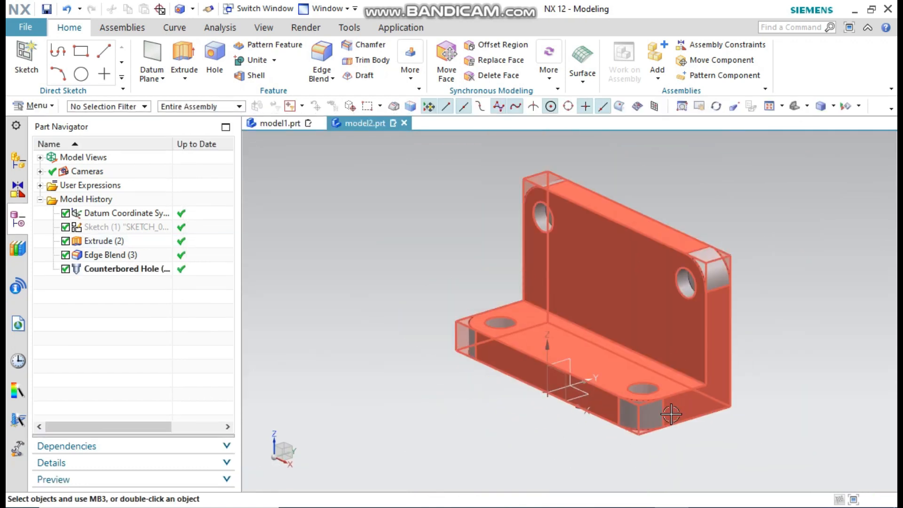
mouse_move(782, 224)
middle_mouse_down()
mouse_move(849, 191)
mouse_move(796, 205)
mouse_move(679, 200)
mouse_move(800, 187)
mouse_move(811, 204)
mouse_move(778, 213)
mouse_move(790, 224)
mouse_move(798, 147)
mouse_move(794, 215)
middle_mouse_up()
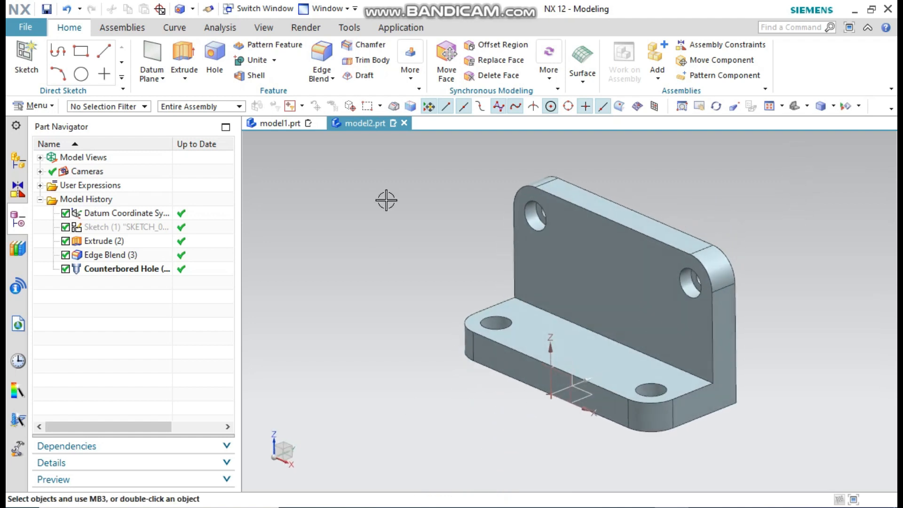
Check the reference in model1.prt and start a sketch in model2.prt on the upright plate's front face, X-axis horizontal, origin at the datum origin.
left_click(275, 123)
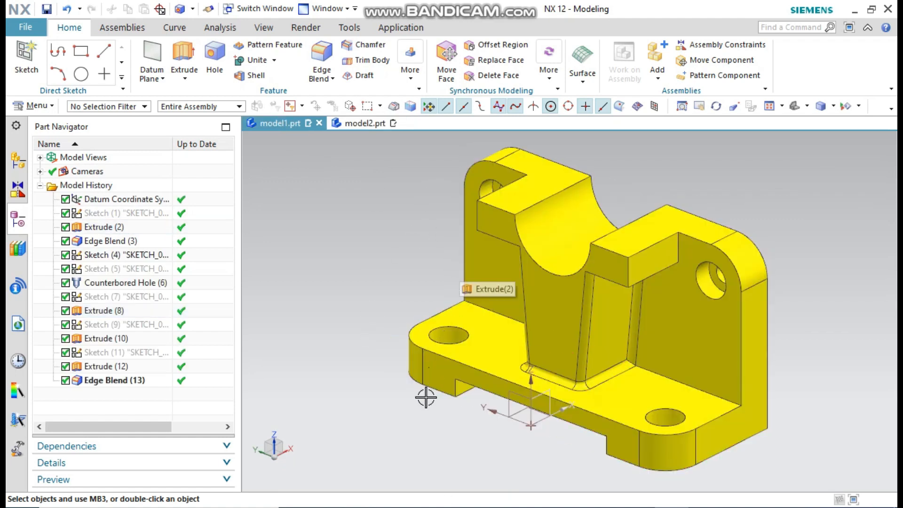
left_click(350, 128)
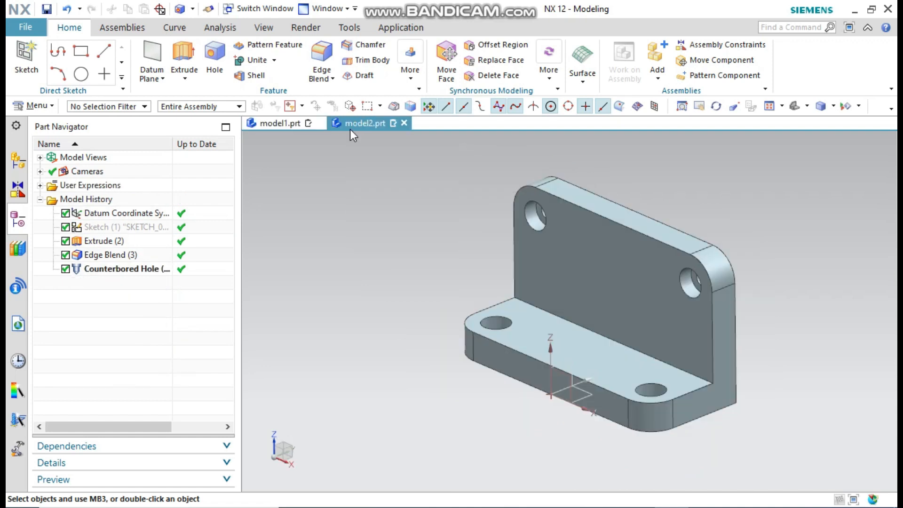
left_click(25, 60)
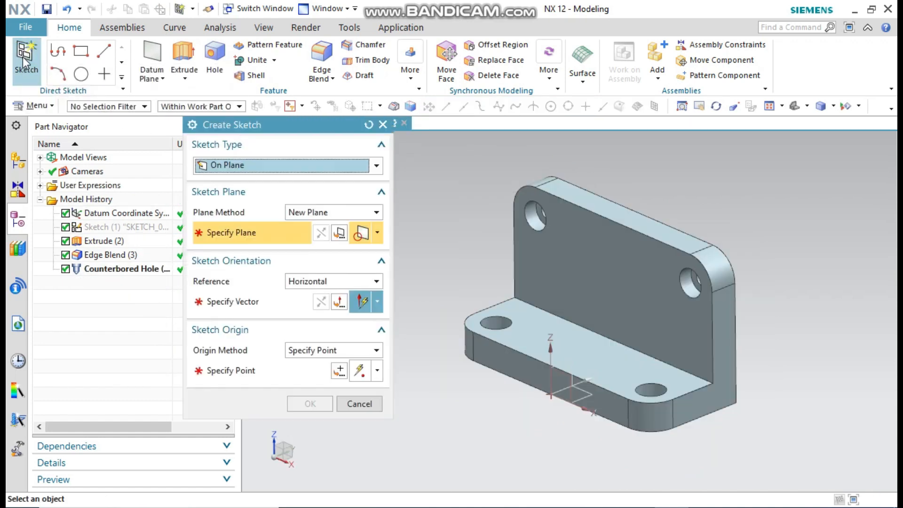
left_click(618, 248)
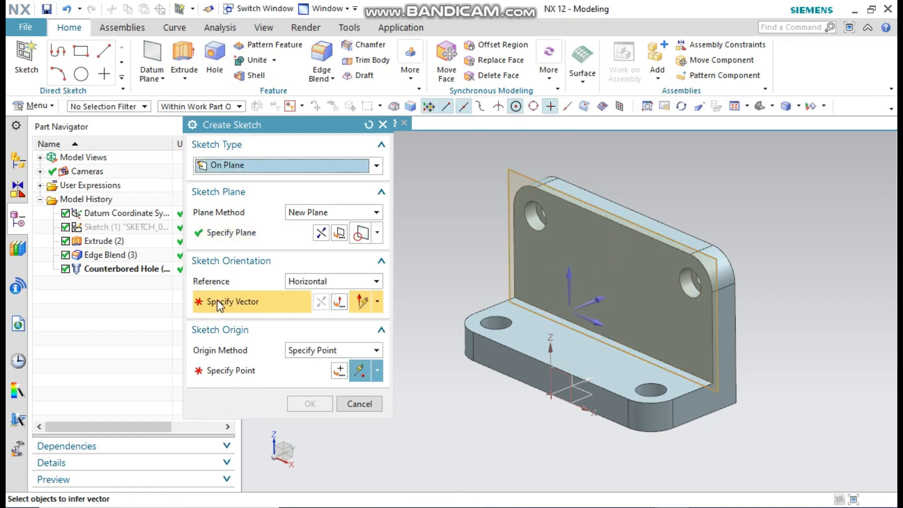
left_click(321, 233)
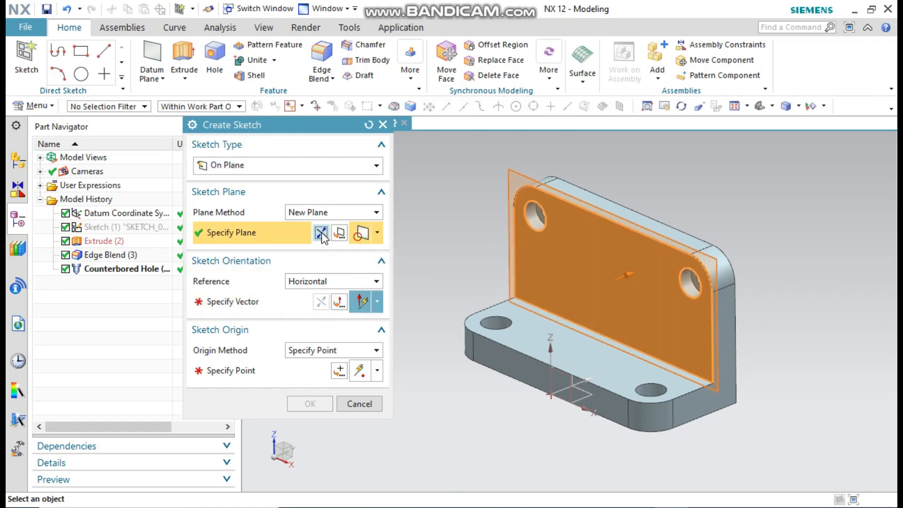
left_click(239, 300)
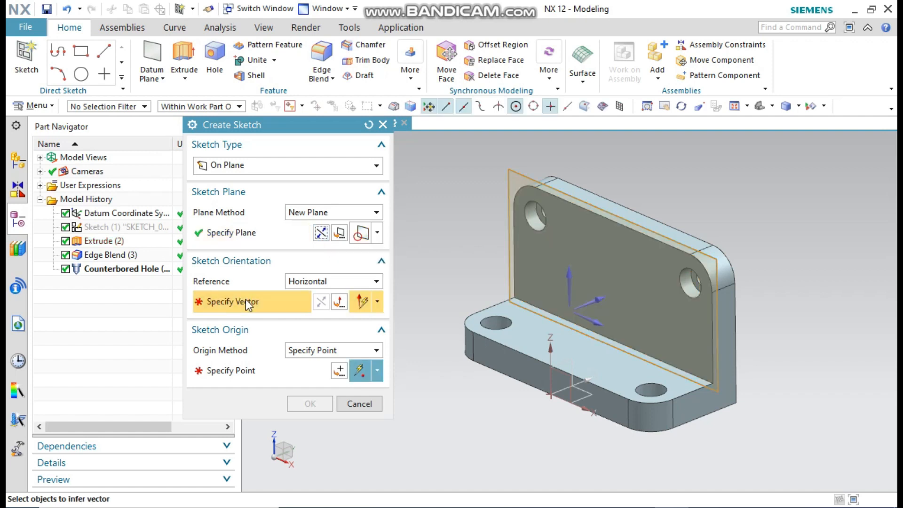
left_click(595, 324)
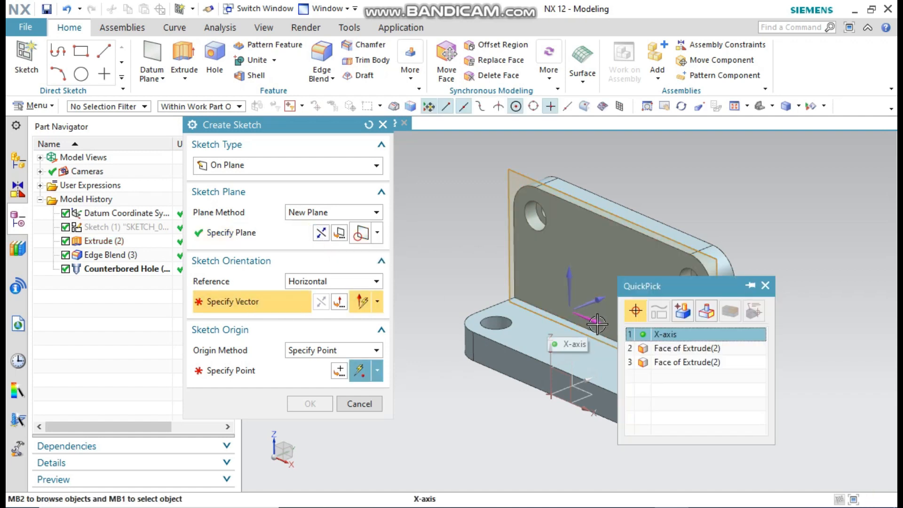
left_click(663, 333)
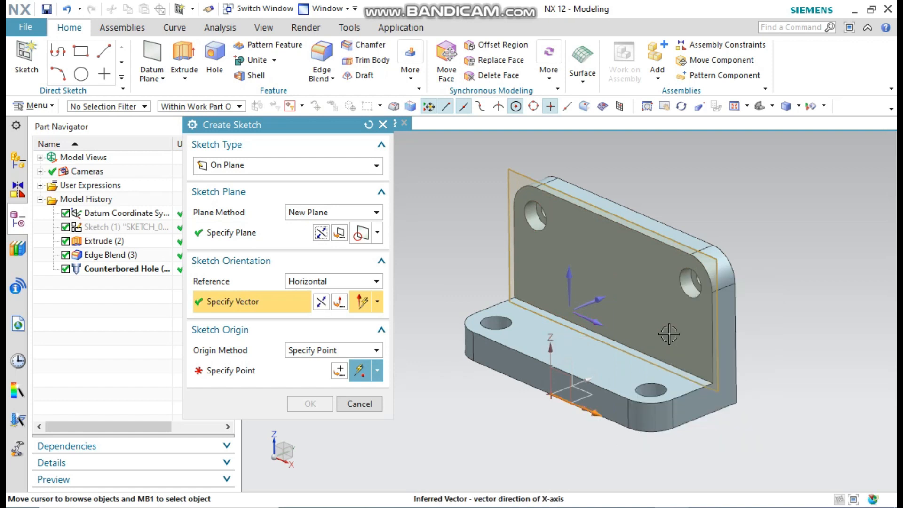
left_click(550, 393)
left_click(309, 403)
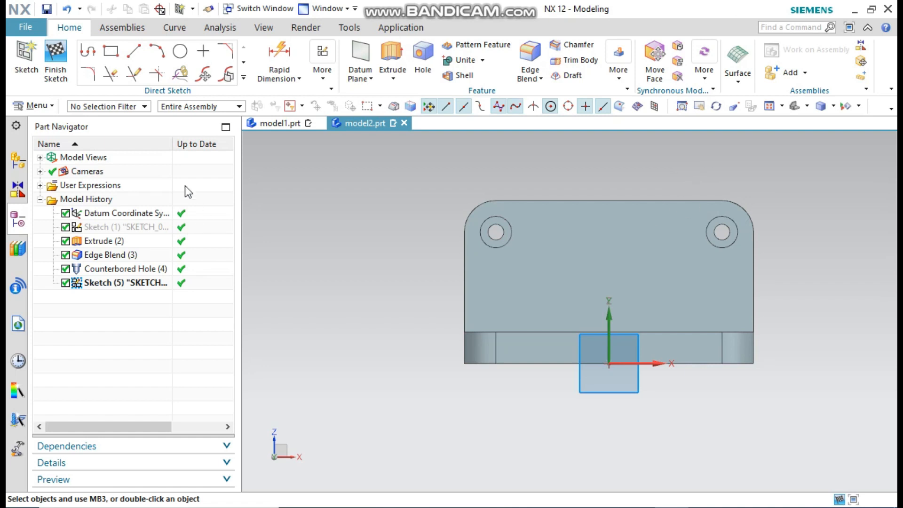
Draw a vertical line from the plate's top edge midpoint to the sketch origin and convert it to a reference centerline.
left_click(87, 51)
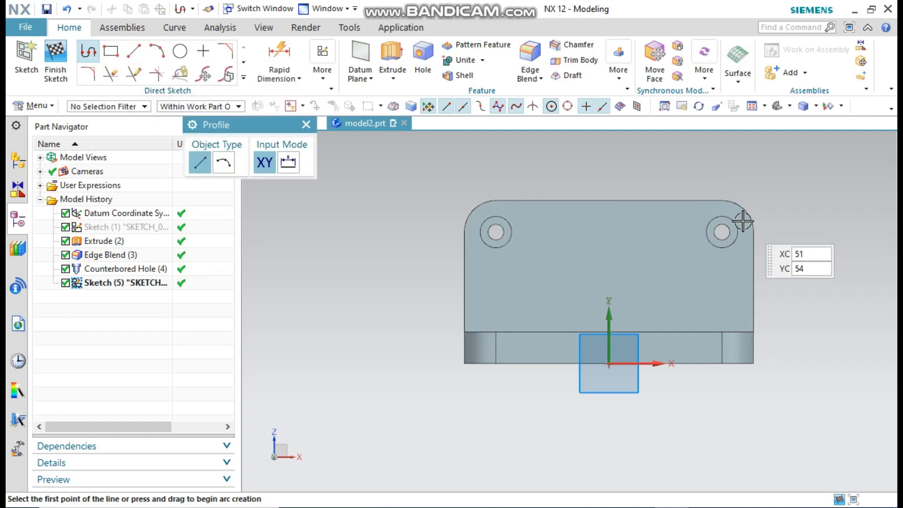
scroll(702, 285, "up", 1)
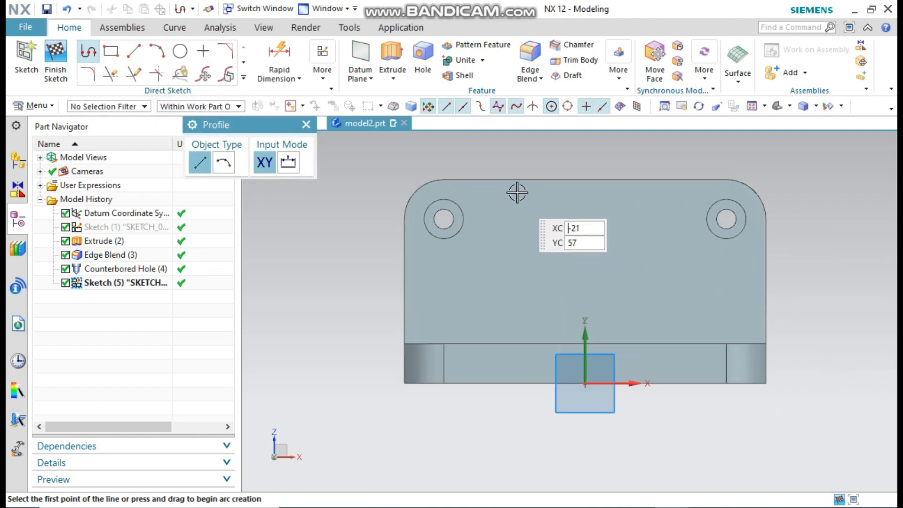
left_click(584, 179)
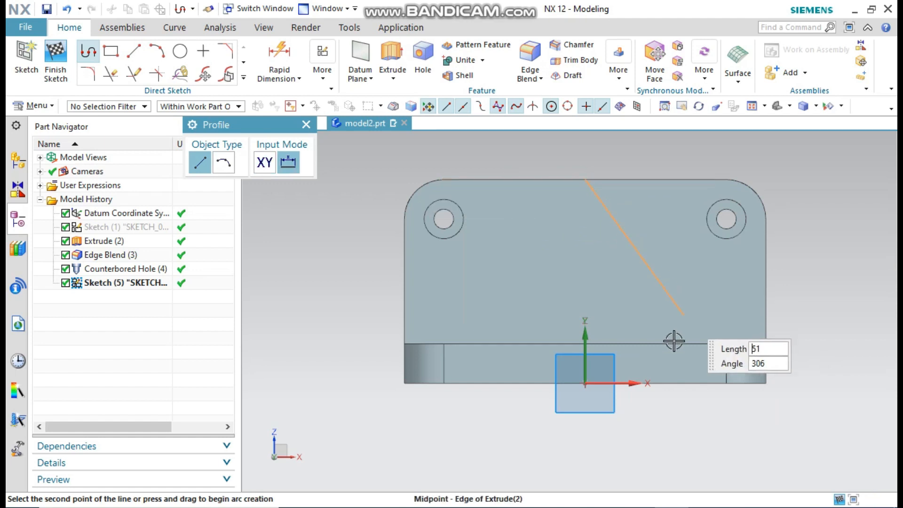
left_click(585, 383)
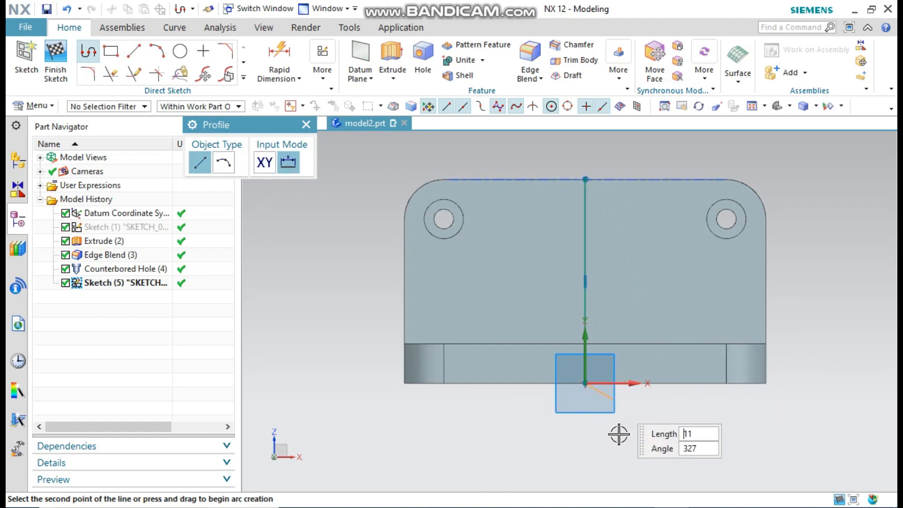
left_click(513, 383)
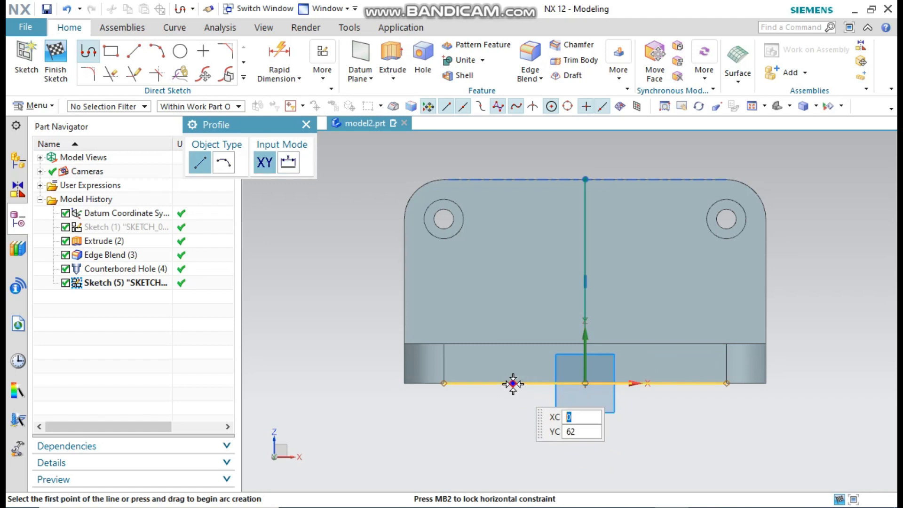
key("Escape")
key("Escape")
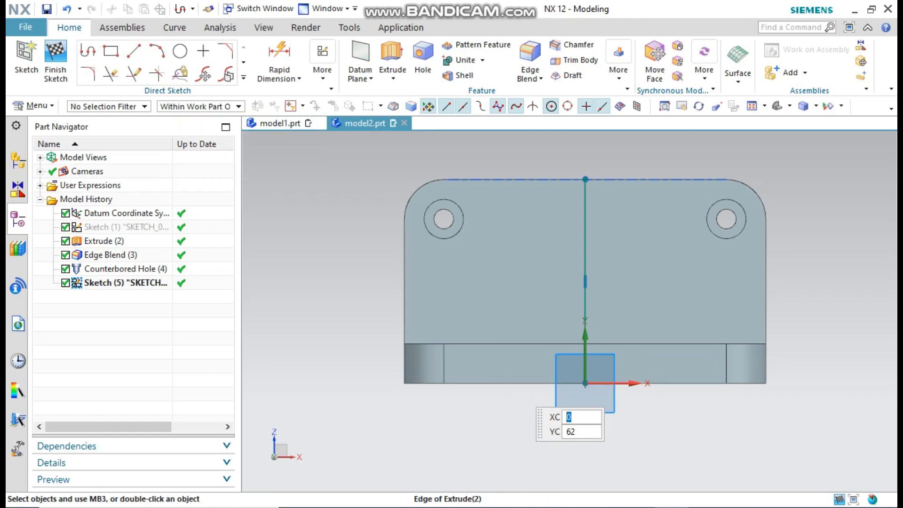
left_click(587, 199)
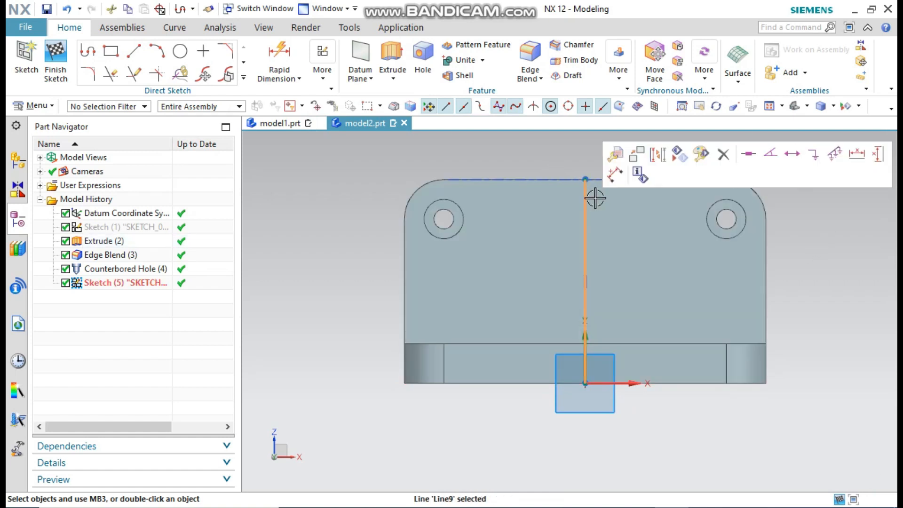
left_click(658, 154)
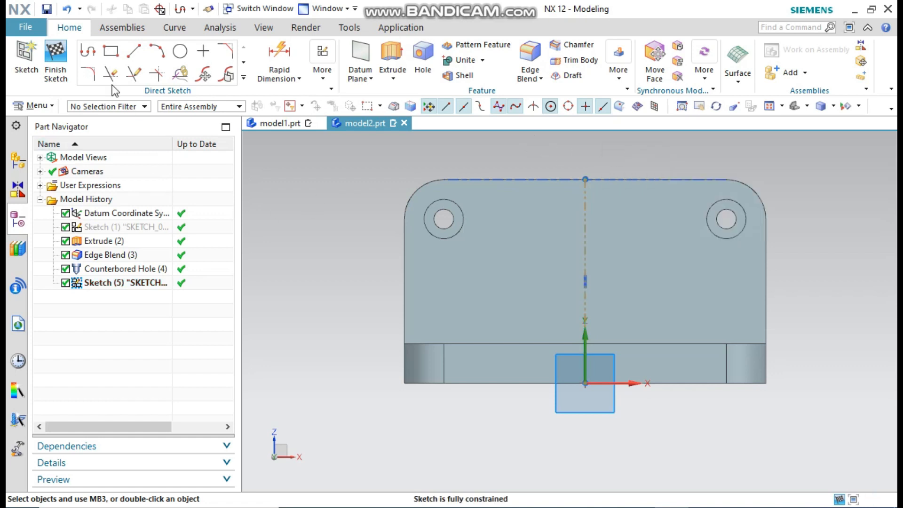
Sketch the stepped left half-profile from the top midpoint: about 31 mm out, 15 mm down, 12 mm inward, slanting to the base's upper edge, back to the centerline.
left_click(86, 53)
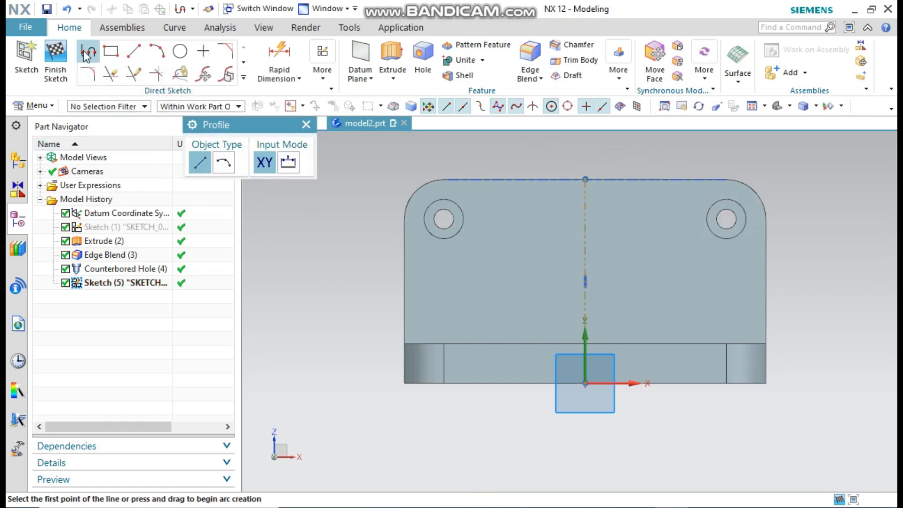
left_click(583, 179)
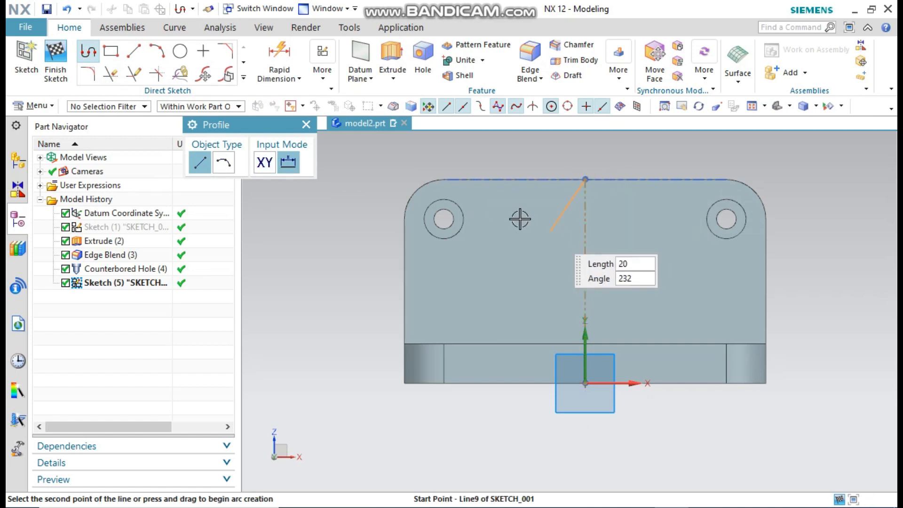
left_click(482, 179)
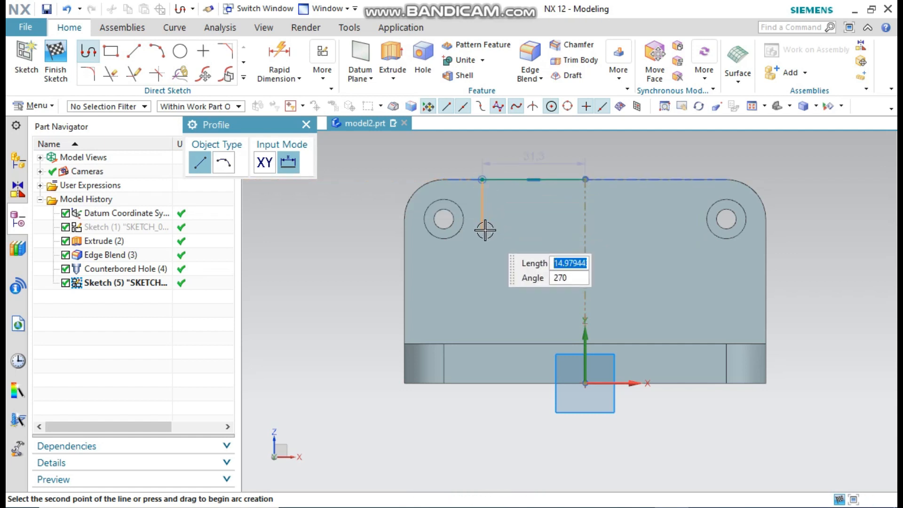
left_click(482, 228)
left_click(522, 229)
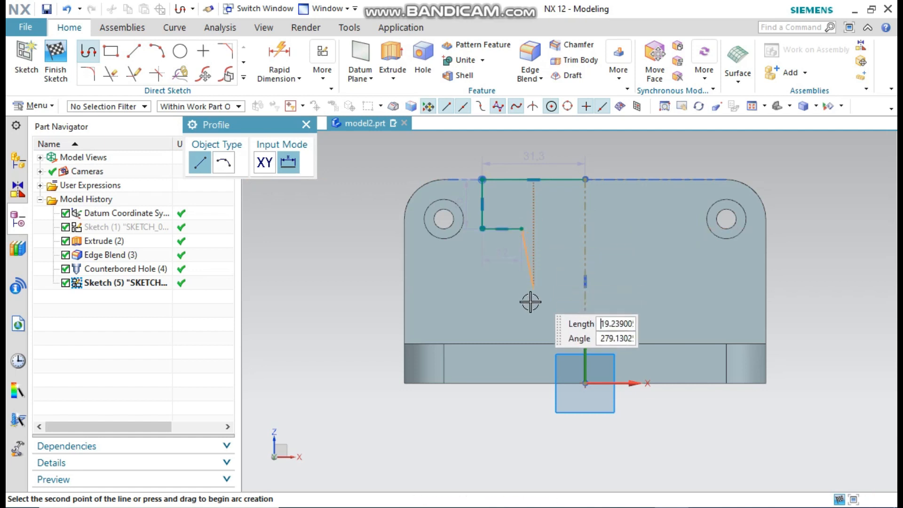
left_click(539, 343)
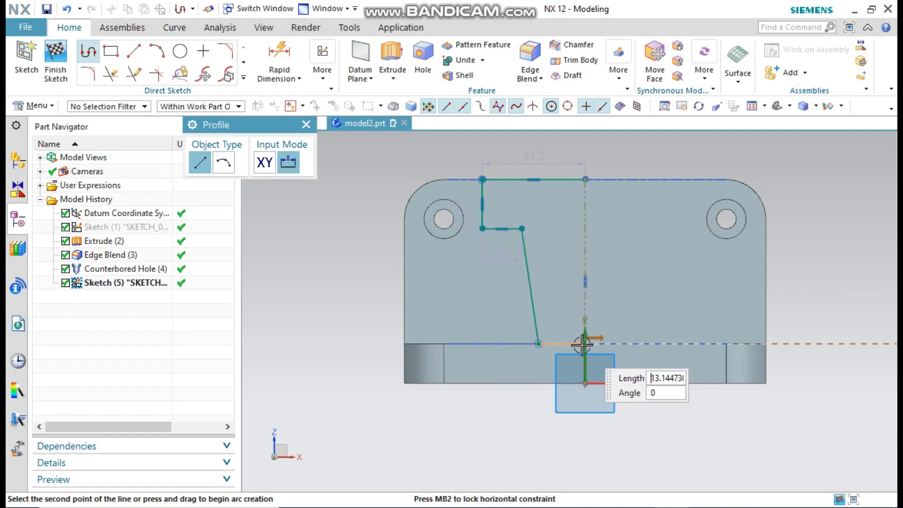
left_click(584, 344)
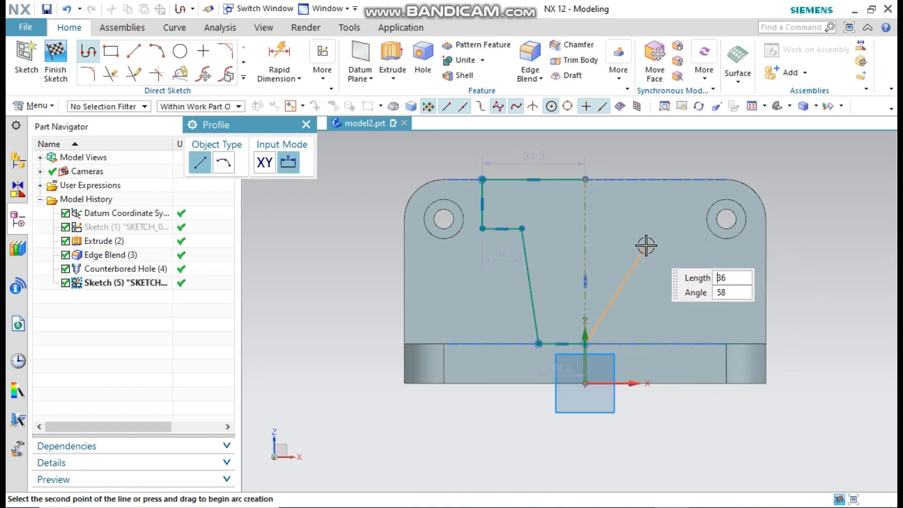
key("Escape")
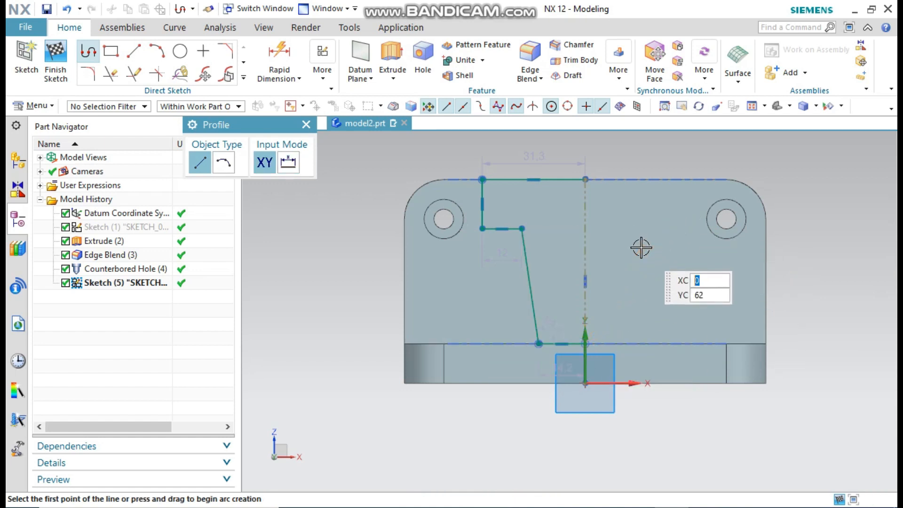
left_click(307, 124)
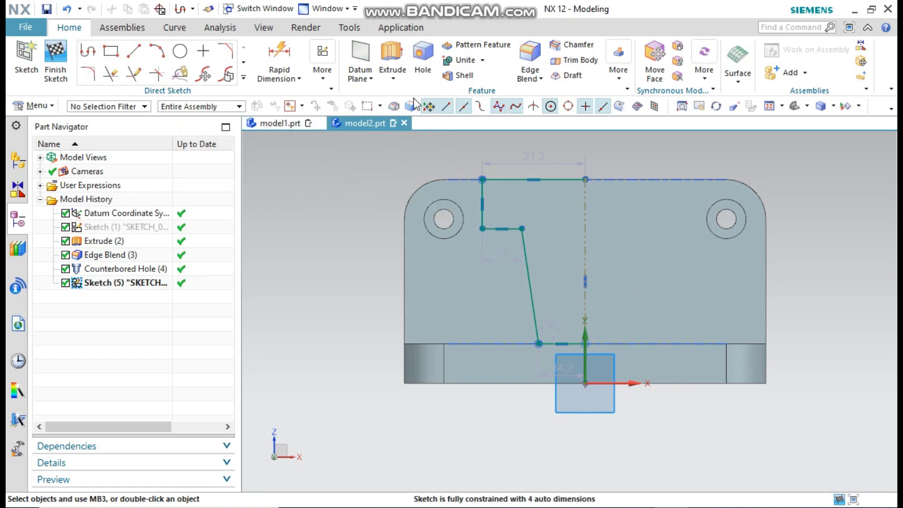
Dimension the half-profile's upper outer corner 30 mm from the vertical centerline.
left_click(285, 52)
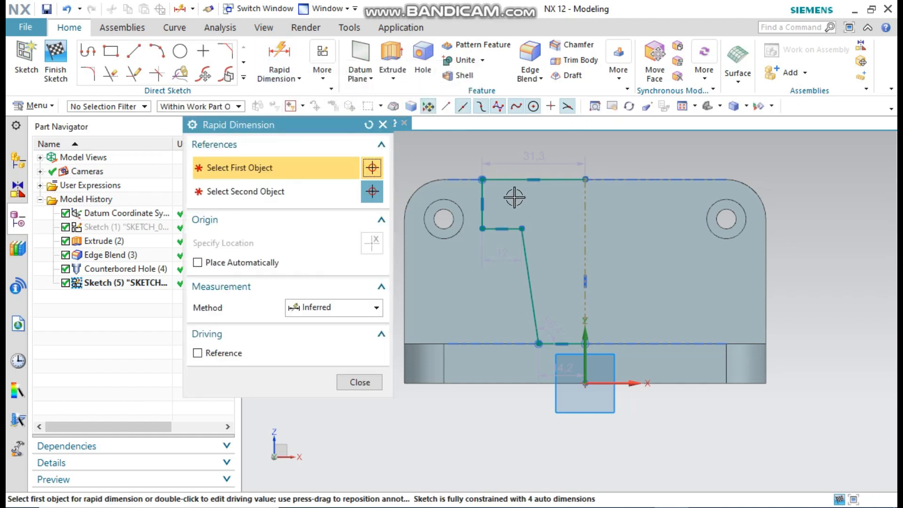
left_click(481, 179)
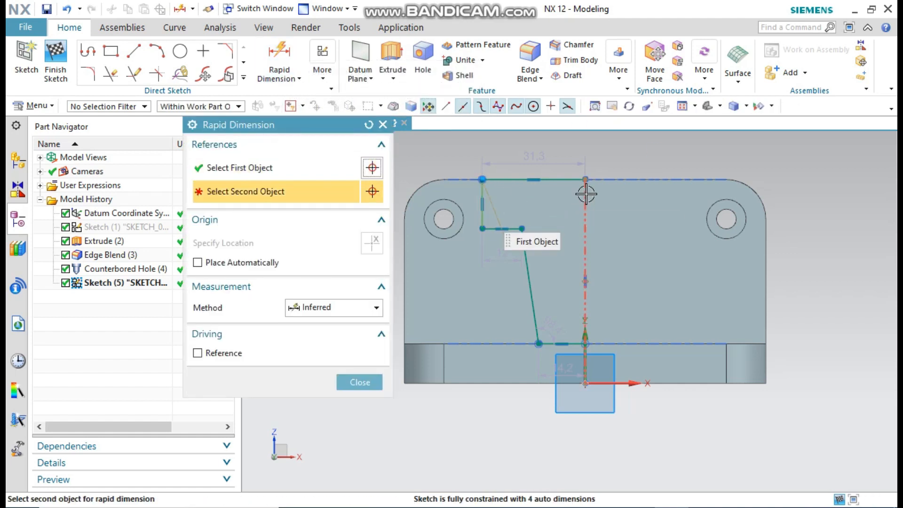
left_click(585, 194)
left_click(559, 142)
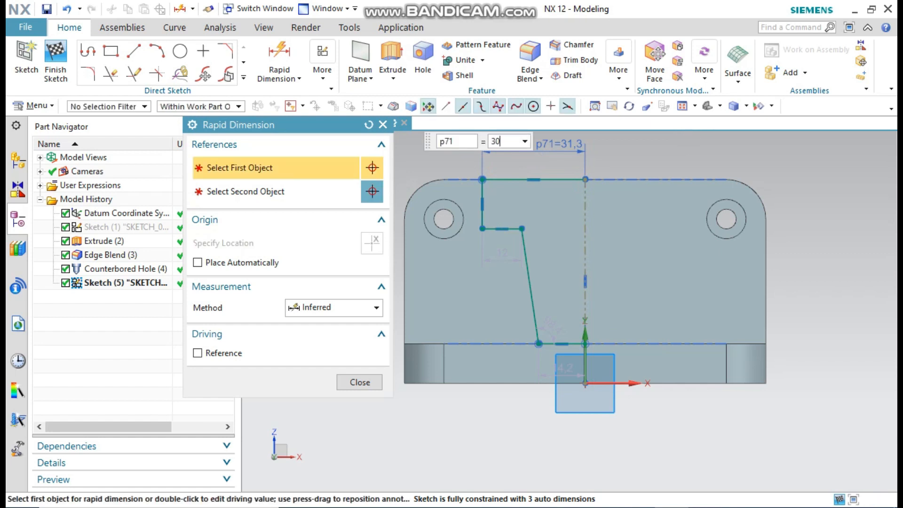
key("Return")
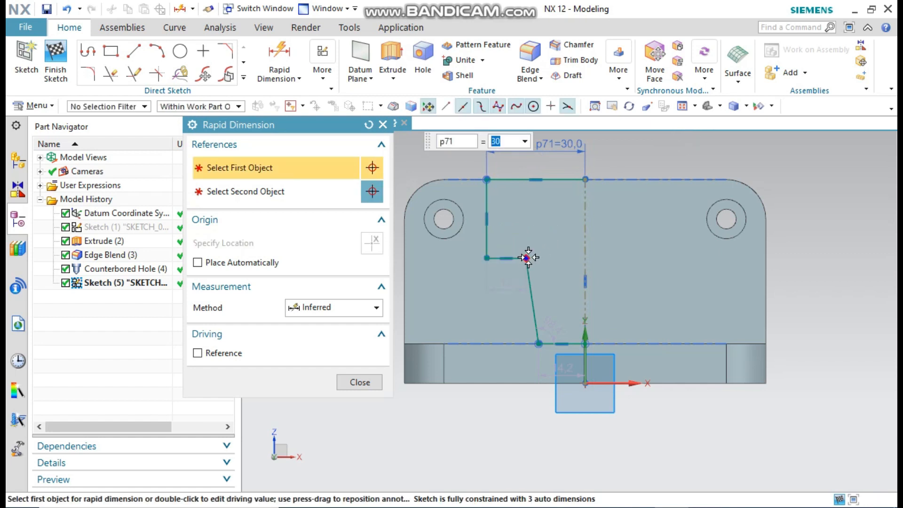
Dimension the slanted line's upper endpoint at the step's inner corner 15 mm from the centerline.
left_click(527, 257)
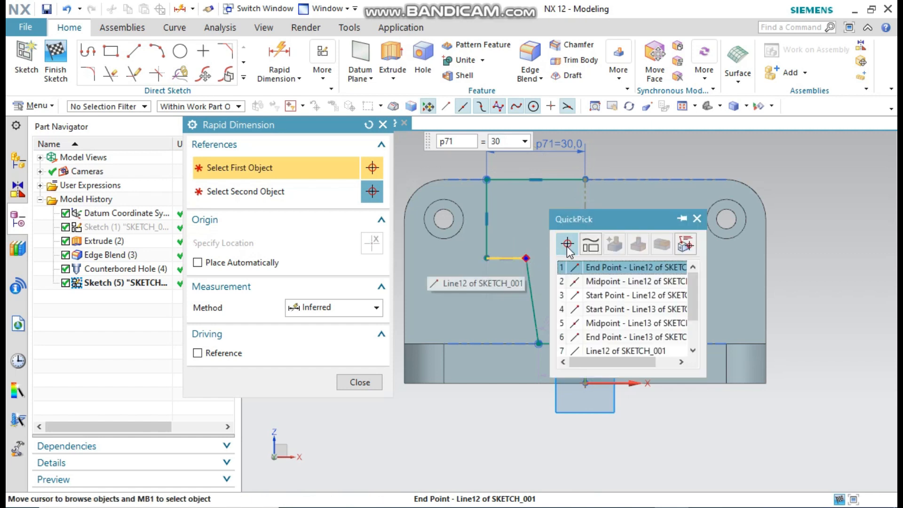
left_click(588, 267)
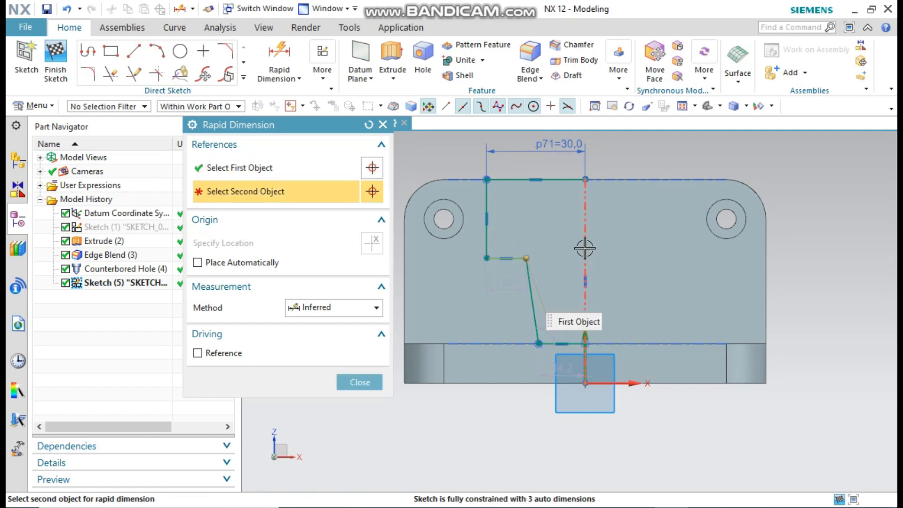
left_click(584, 247)
left_click(555, 219)
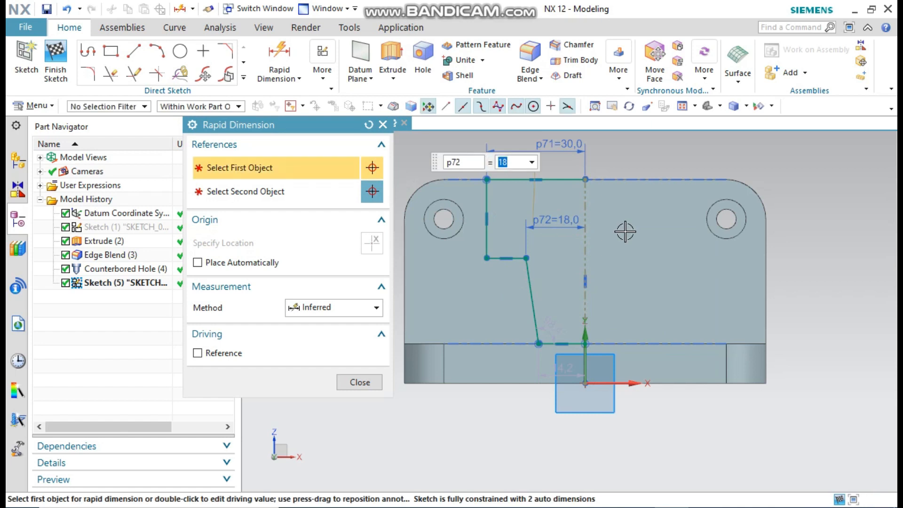
key("Return")
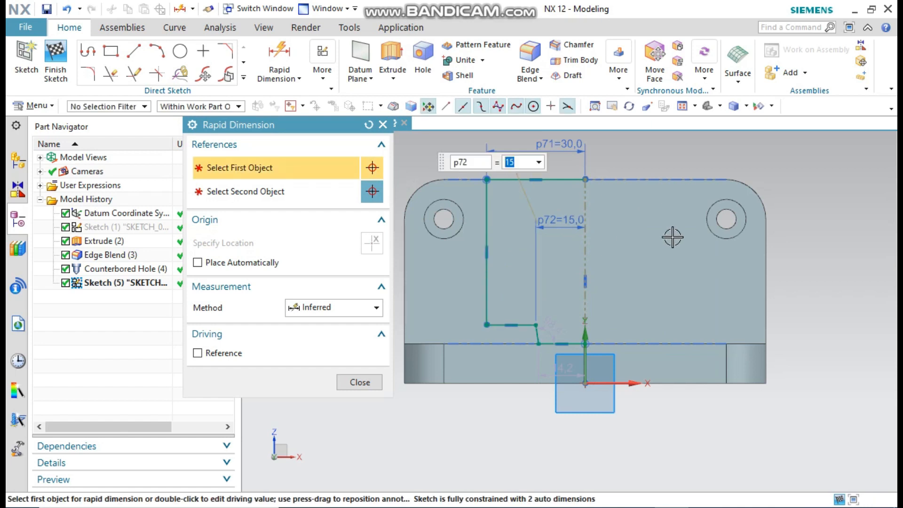
Dimension the slanted line's lower endpoint 11 mm from the vertical centerline.
scroll(562, 351, "up", 3)
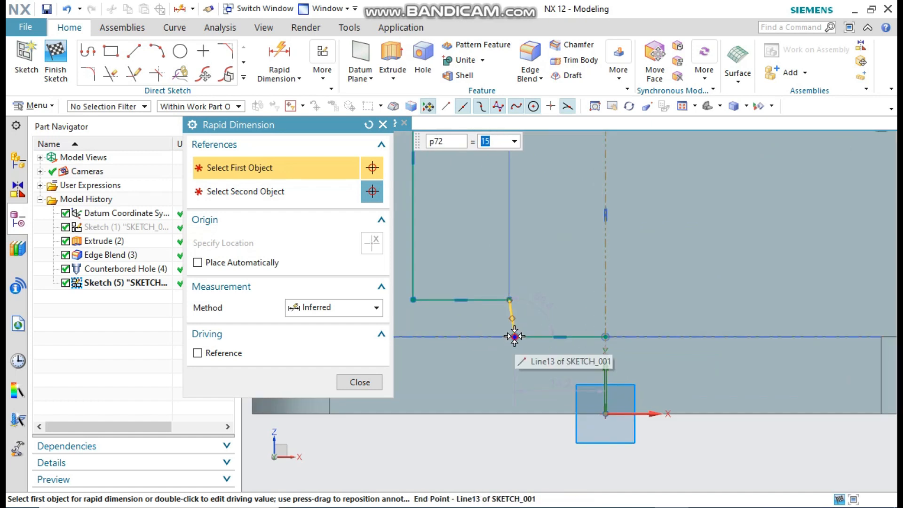
left_click(512, 335)
left_click(559, 336)
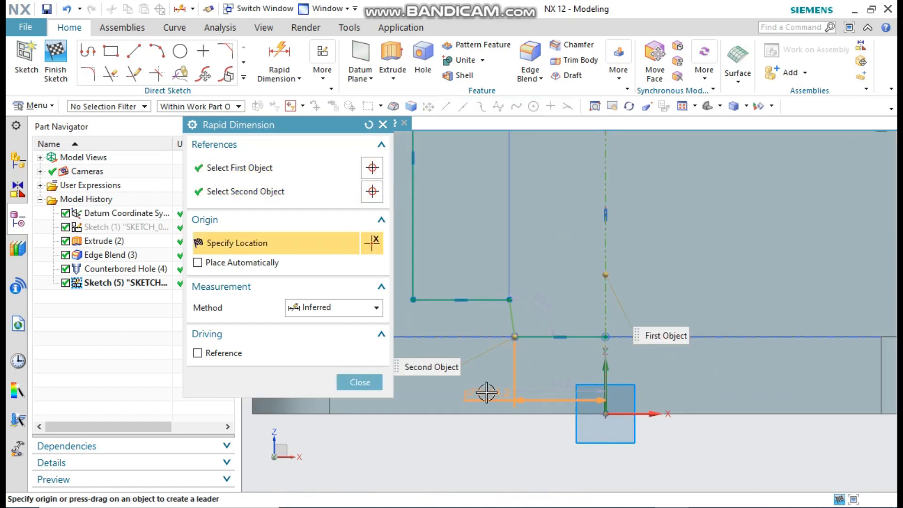
left_click(601, 377)
type("11")
key("Return")
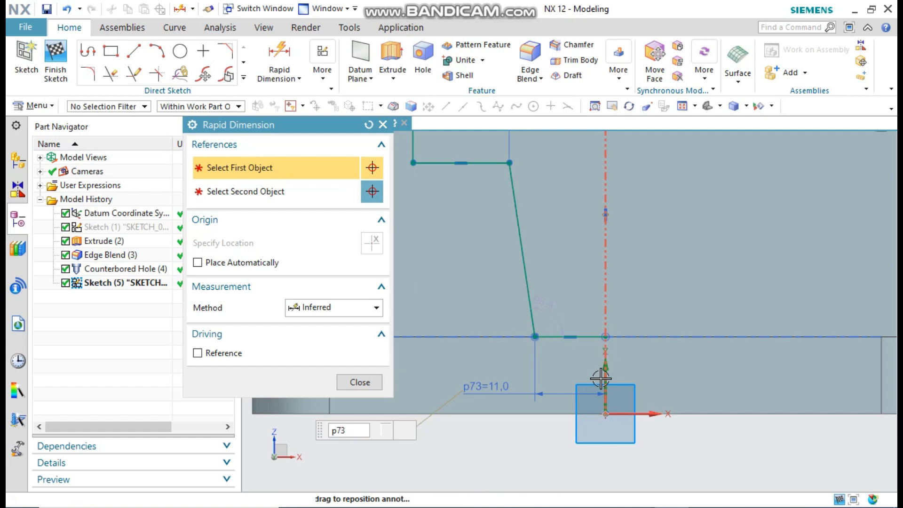
Dimension the half-profile's outer vertical edge to a height of 10 mm and finish dimensioning.
scroll(600, 366, "down", 6)
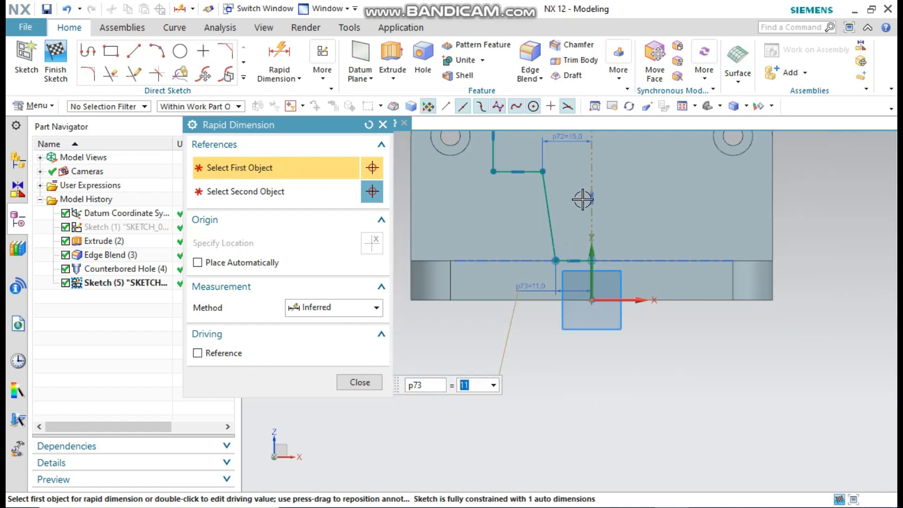
scroll(539, 134, "up", 2)
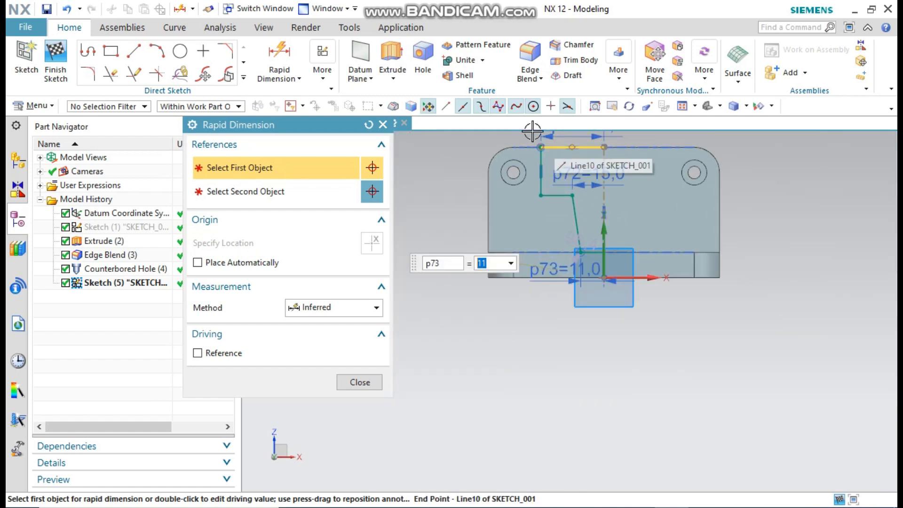
scroll(601, 306, "up", 4)
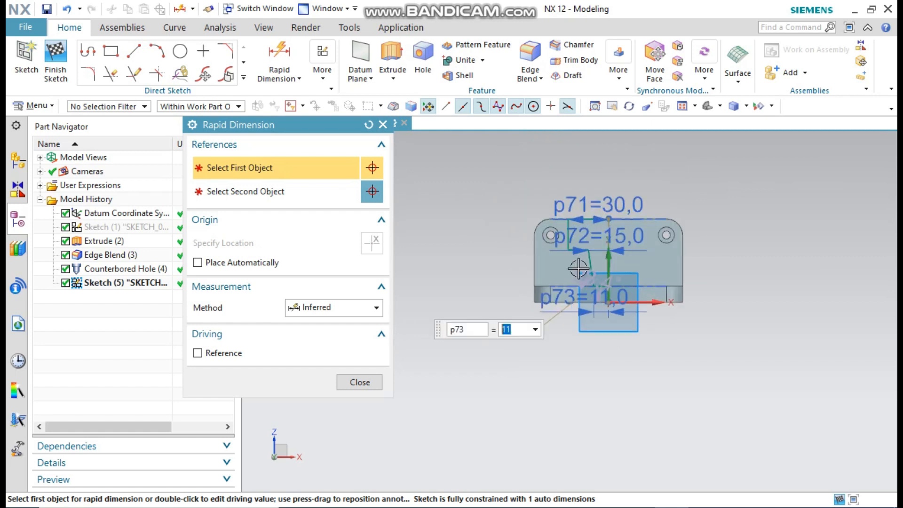
left_click(533, 191)
left_click(533, 284)
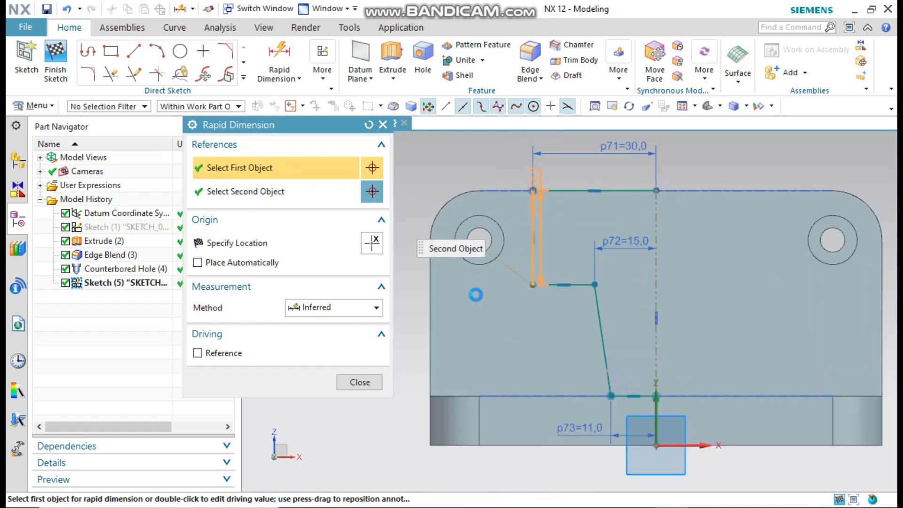
left_click(609, 330)
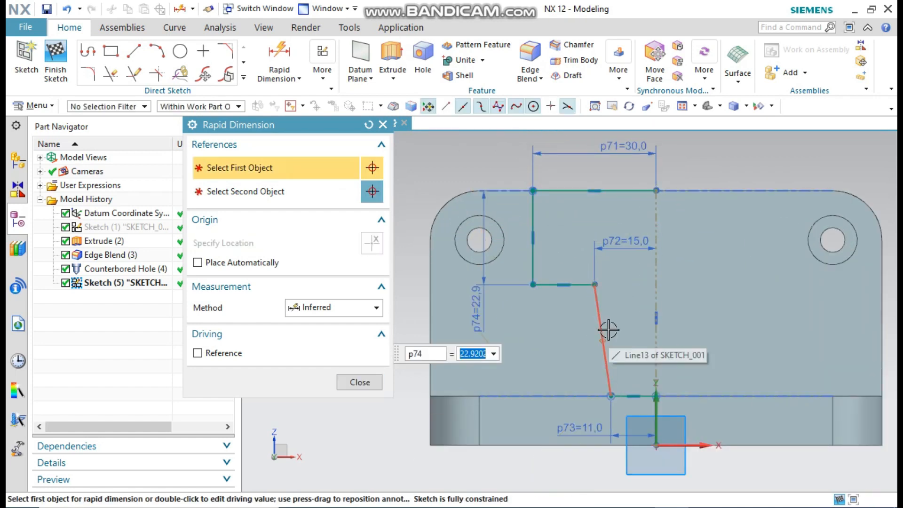
type("1")
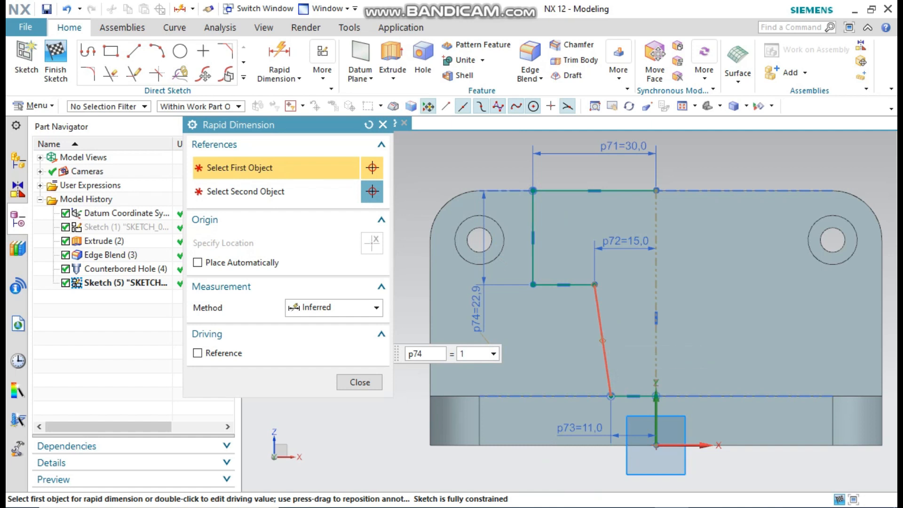
type("0")
key("Return")
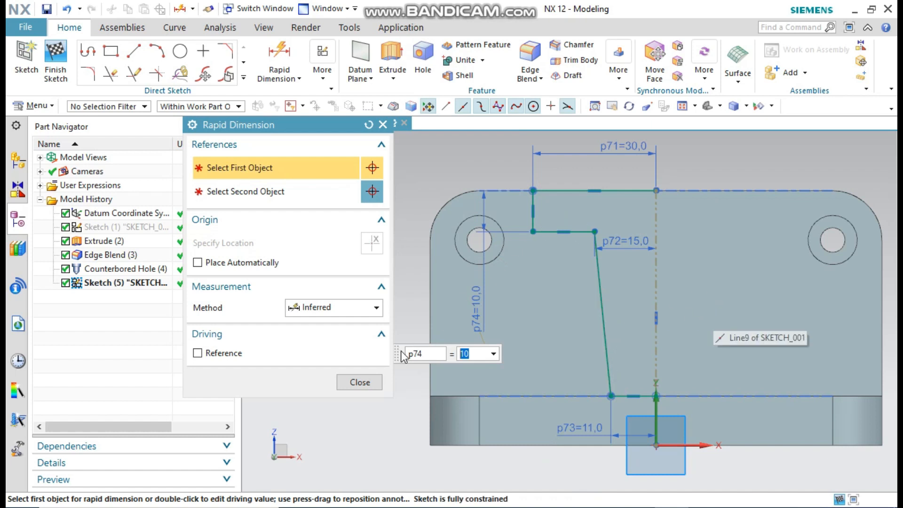
left_click(360, 382)
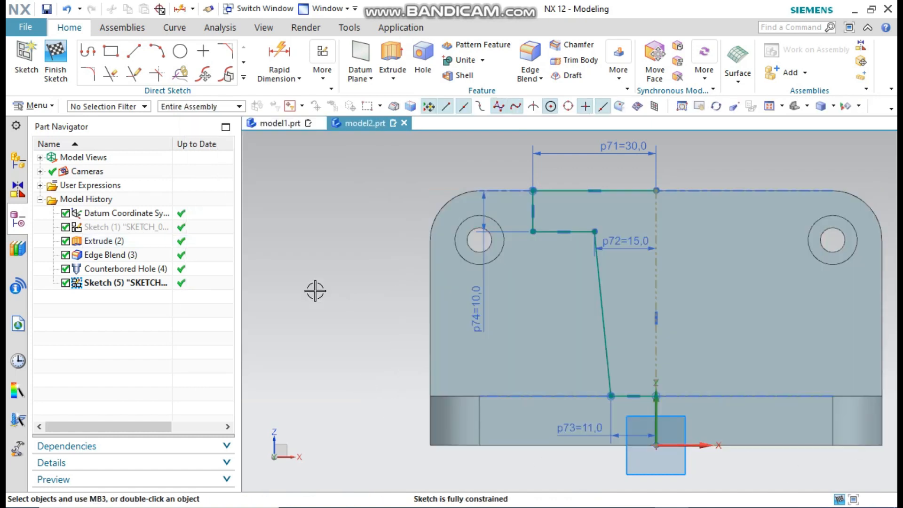
Draw a 30 mm diameter circle centred on the midpoint of the plate's top edge.
left_click(183, 54)
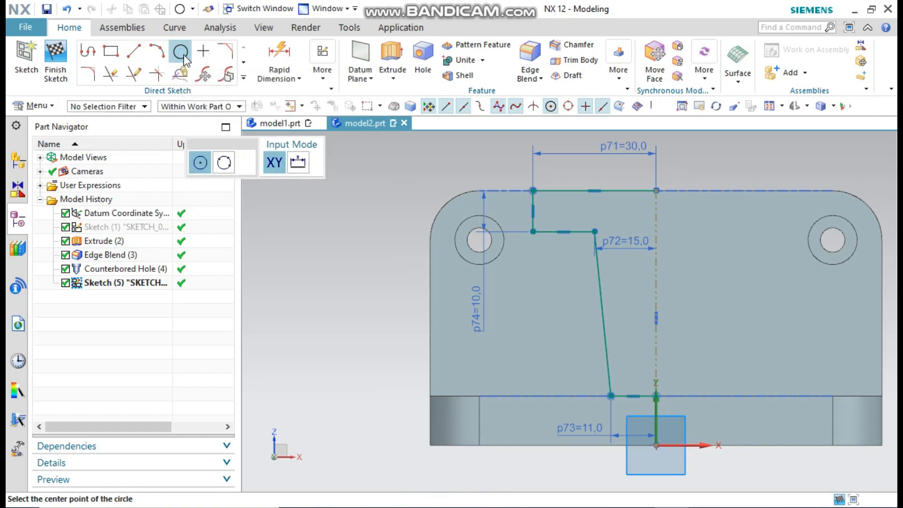
left_click(658, 188)
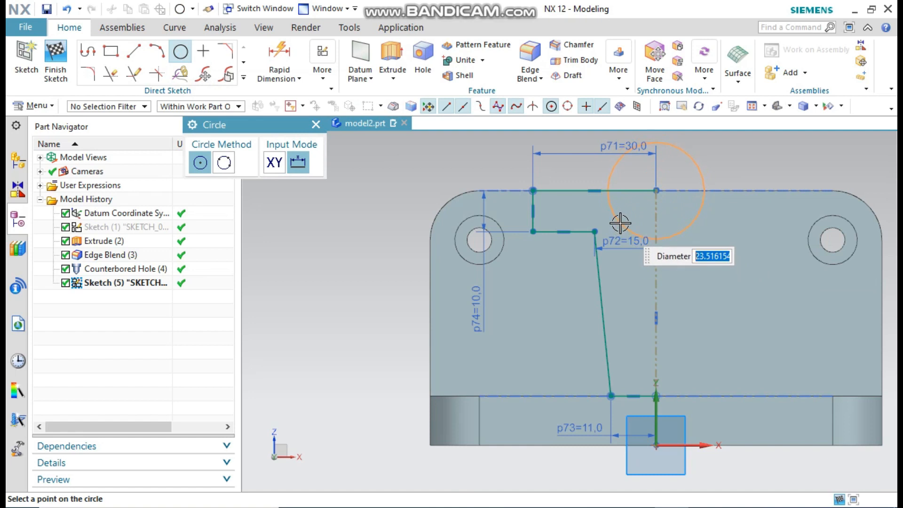
type("3")
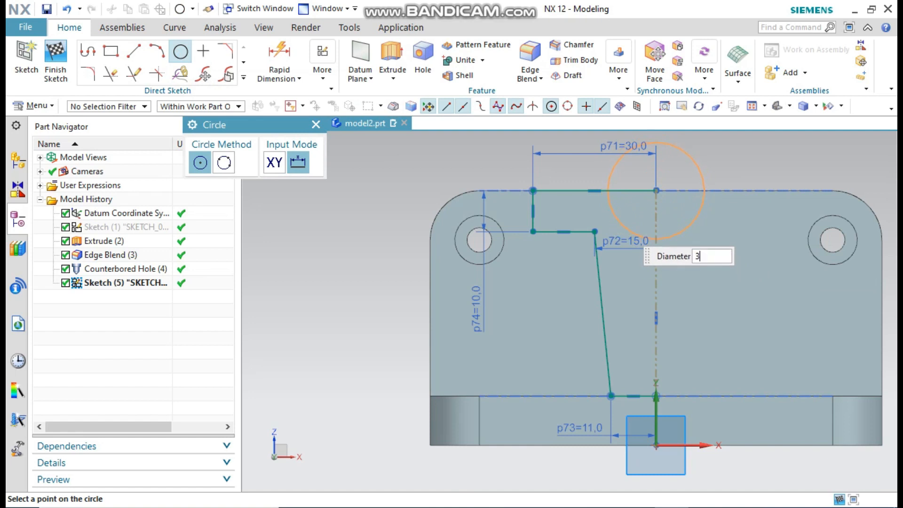
key("Return")
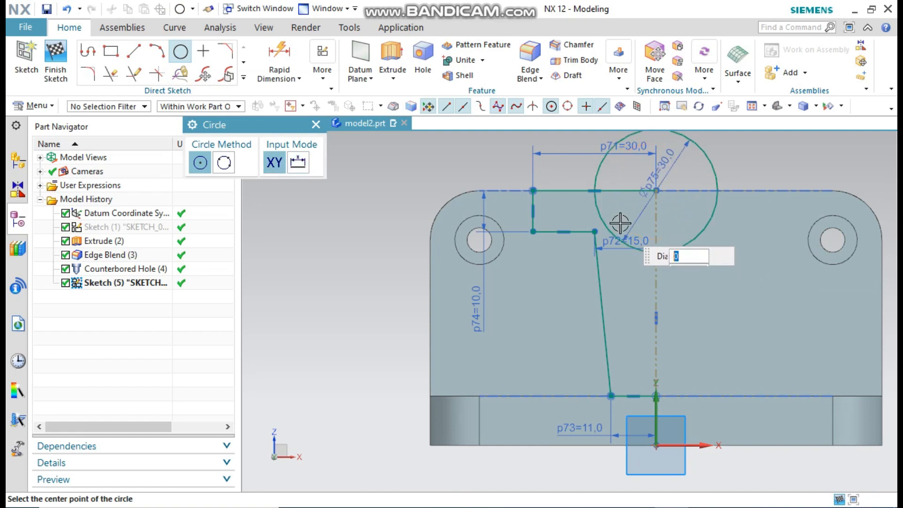
left_click(315, 124)
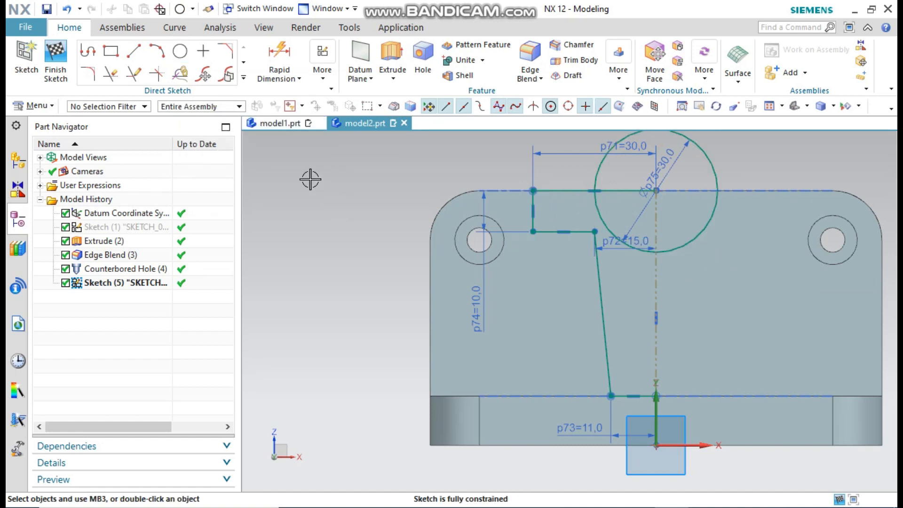
Trim the circle to its lower-left quarter arc and remove the part of the profile's top line inside it.
left_click(112, 75)
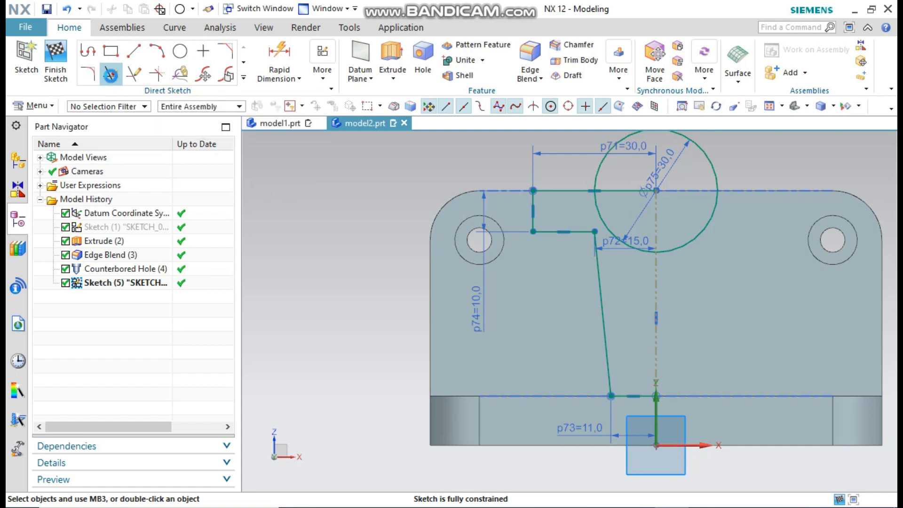
left_click(625, 193)
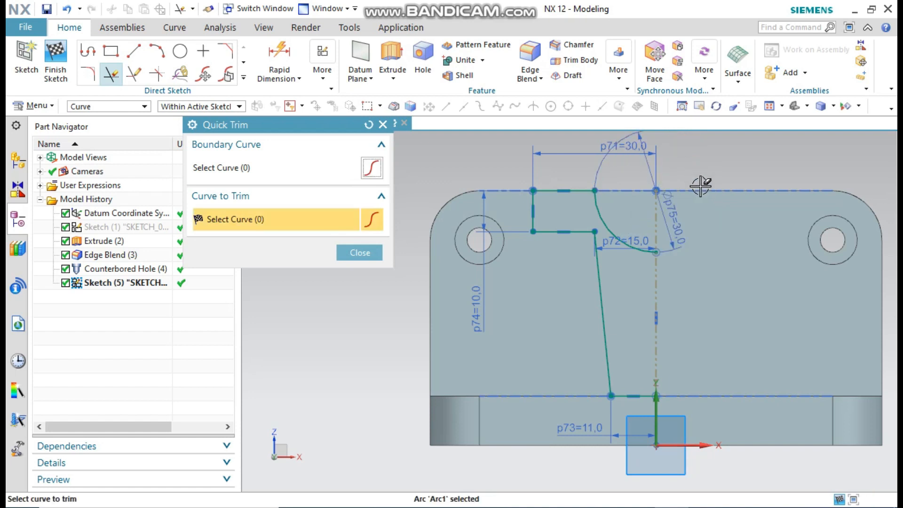
left_click(371, 258)
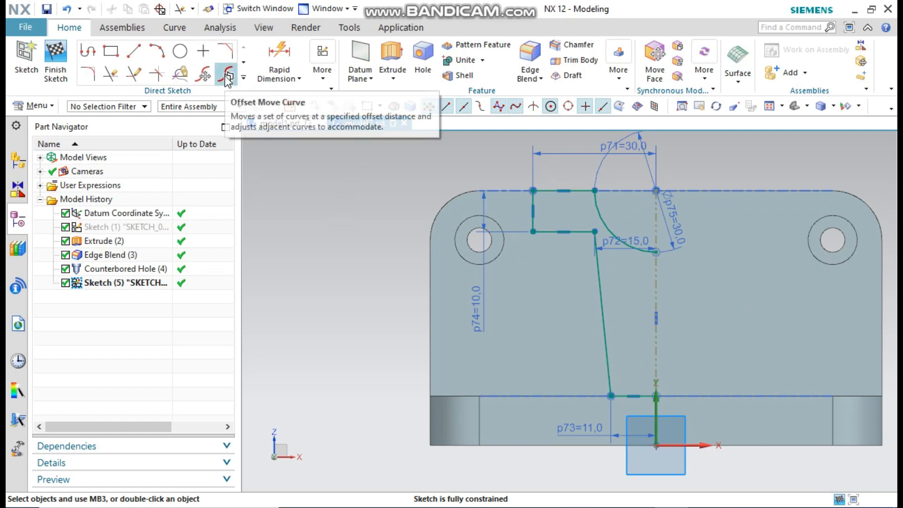
Mirror the six half-profile curves, including the quarter arc, about the vertical centerline.
left_click(242, 78)
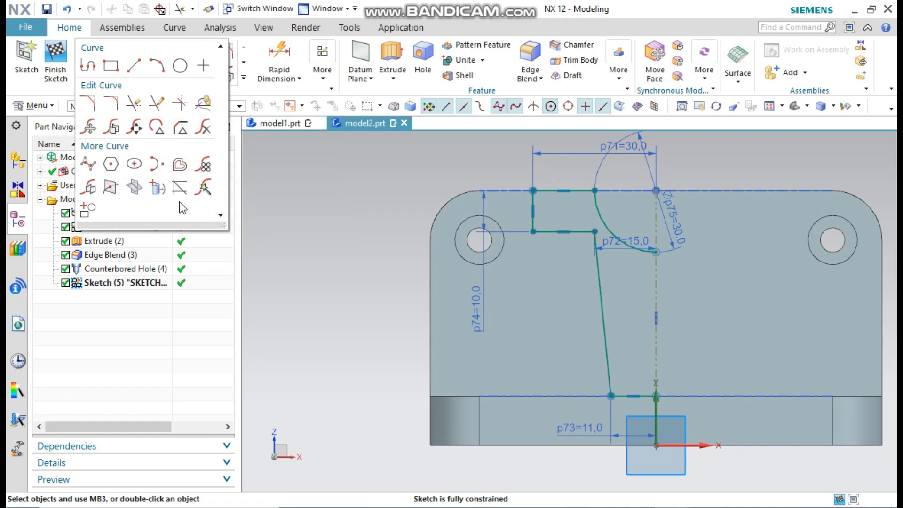
left_click(90, 190)
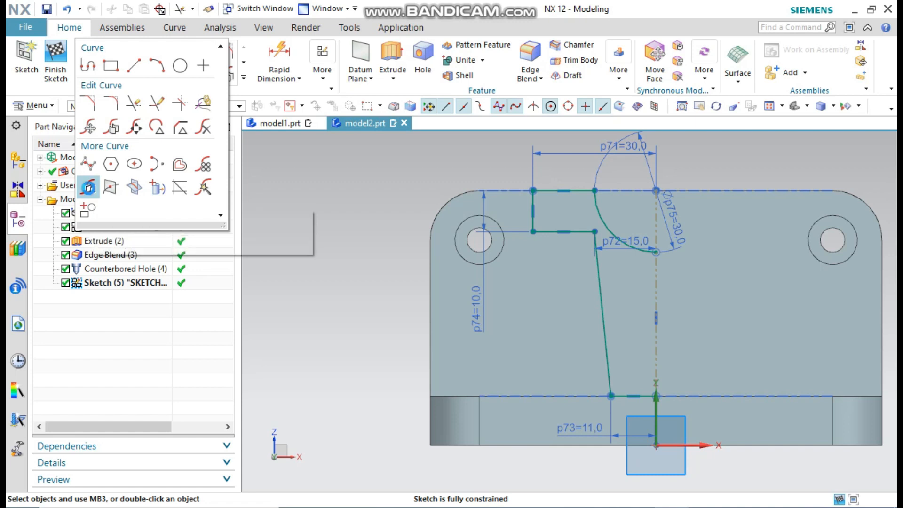
left_click(566, 202)
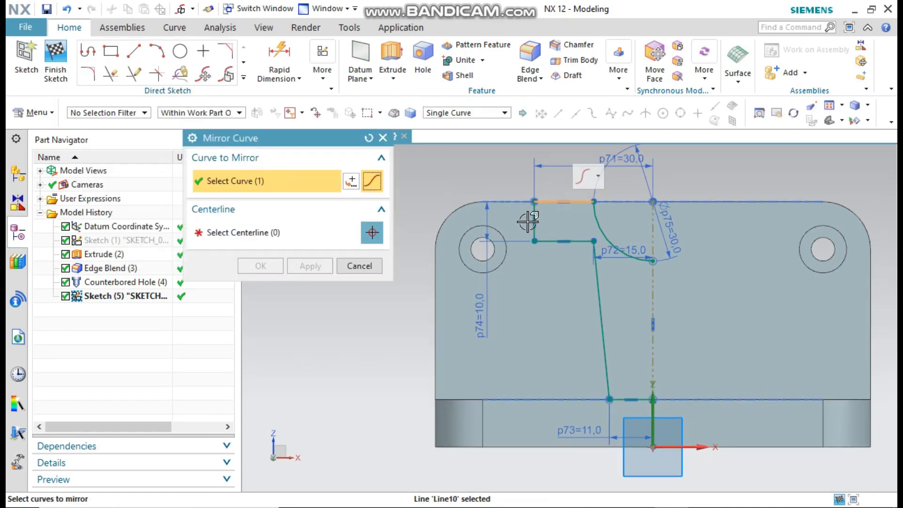
left_click(533, 220)
left_click(597, 219)
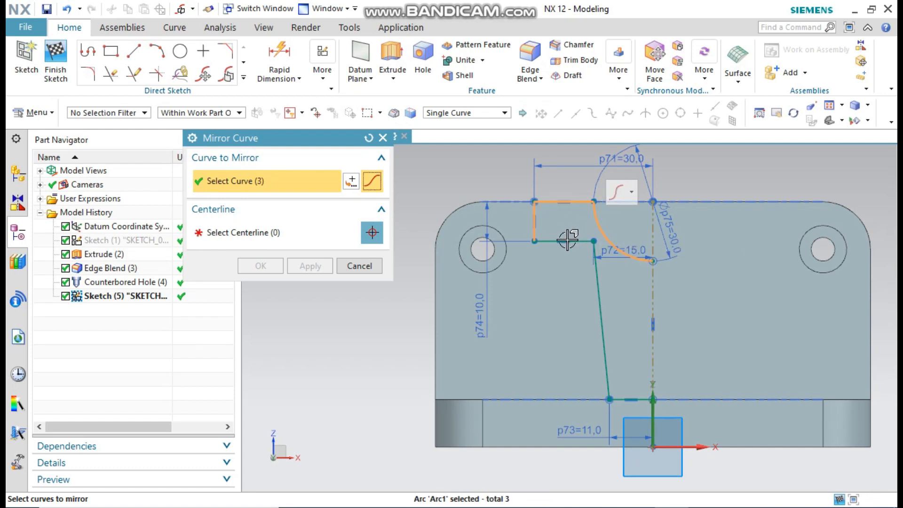
left_click(588, 242)
left_click(593, 264)
left_click(637, 399)
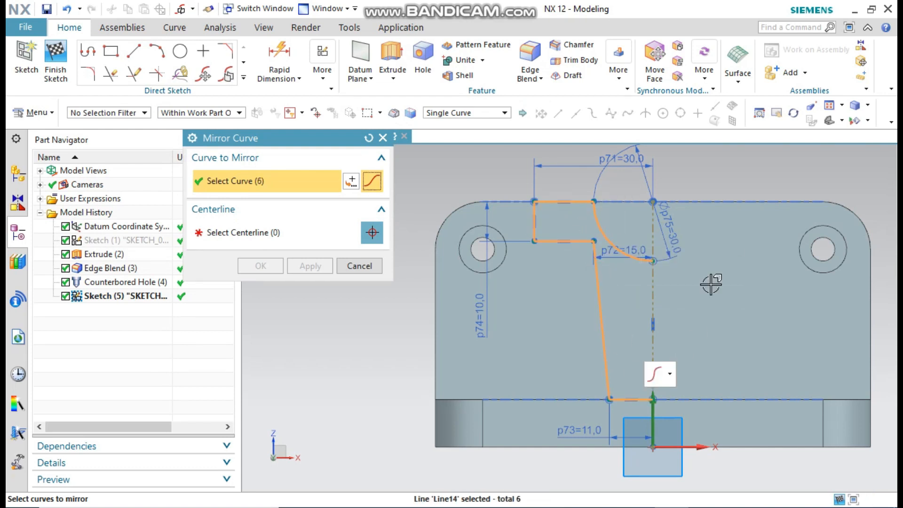
left_click(274, 234)
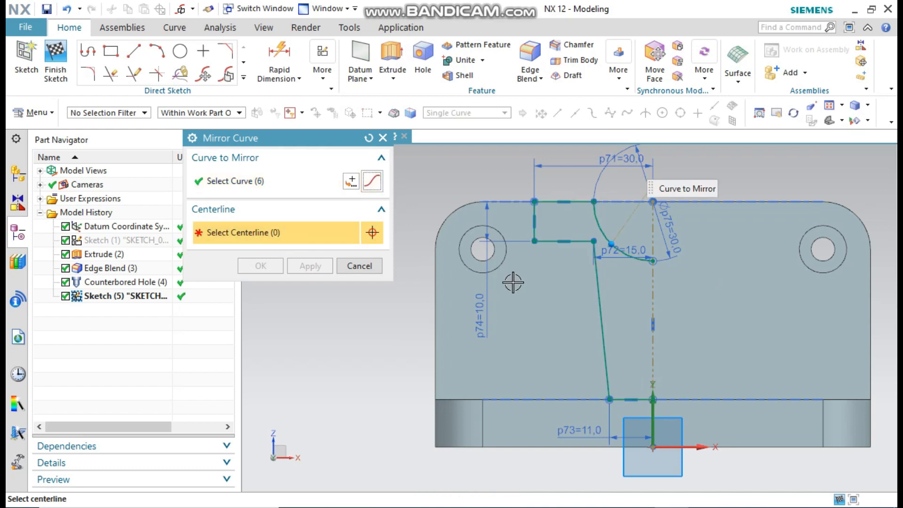
left_click(653, 231)
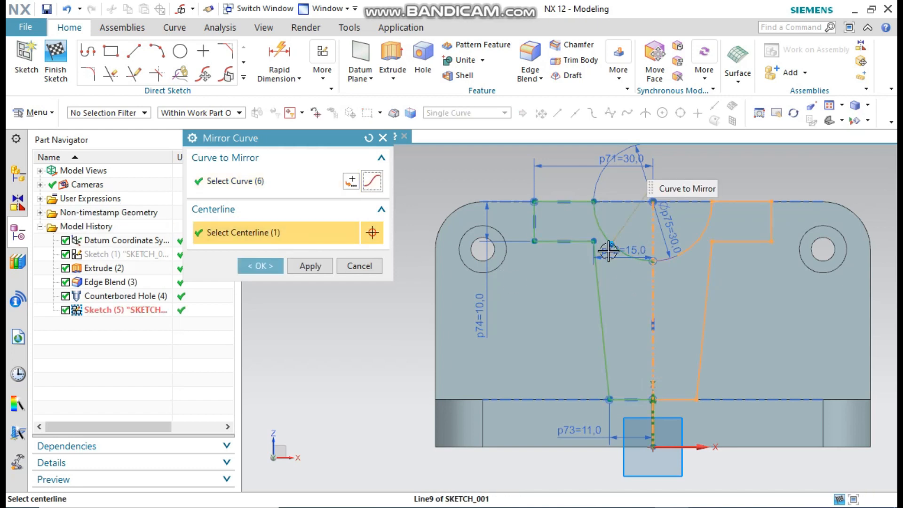
left_click(264, 265)
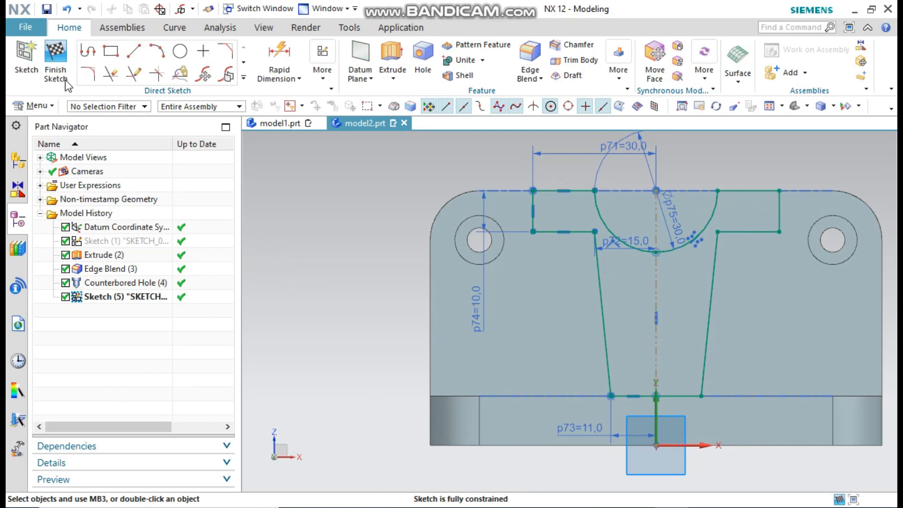
Finish the sketch and extrude the support profile from 0 to 23 mm, uniting it with the bracket body.
left_click(65, 60)
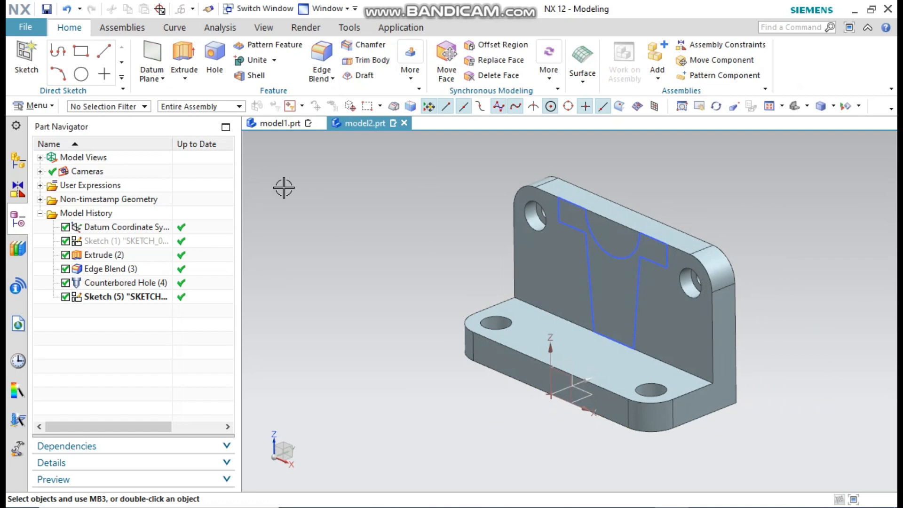
left_click(185, 53)
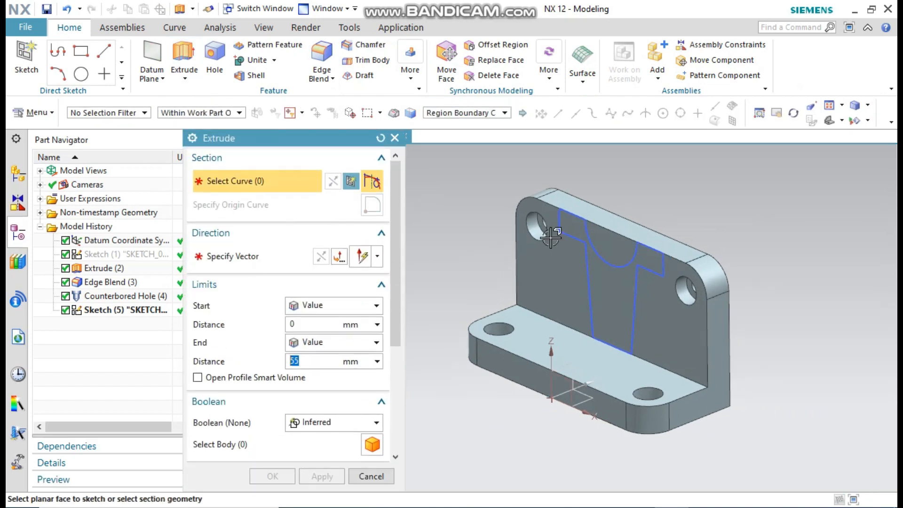
left_click(601, 261)
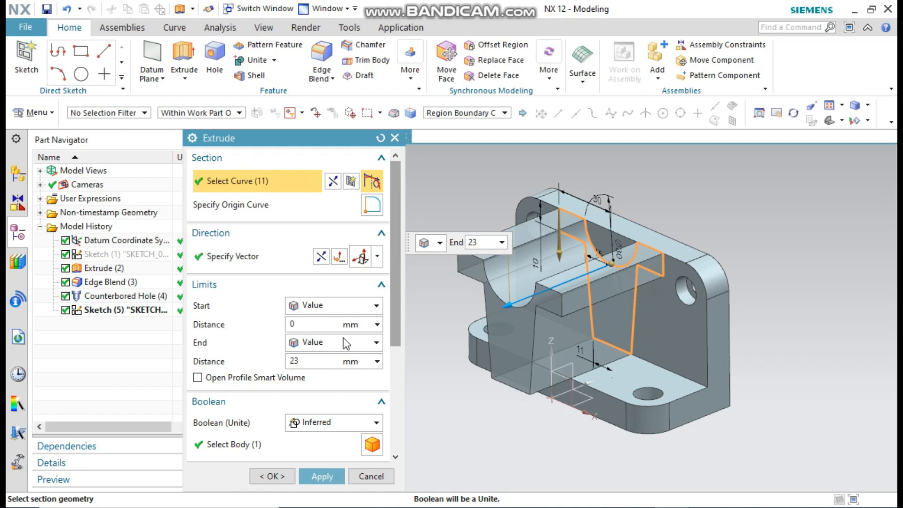
left_click(319, 324)
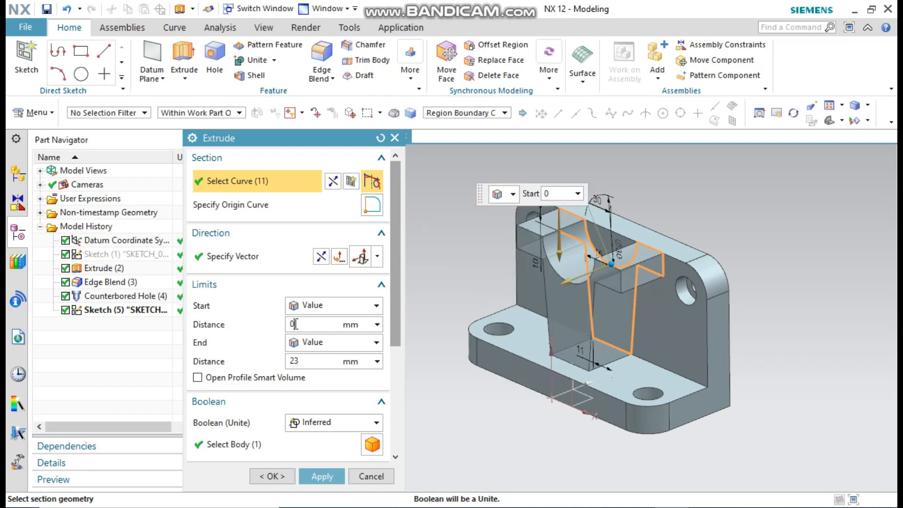
left_click(326, 418)
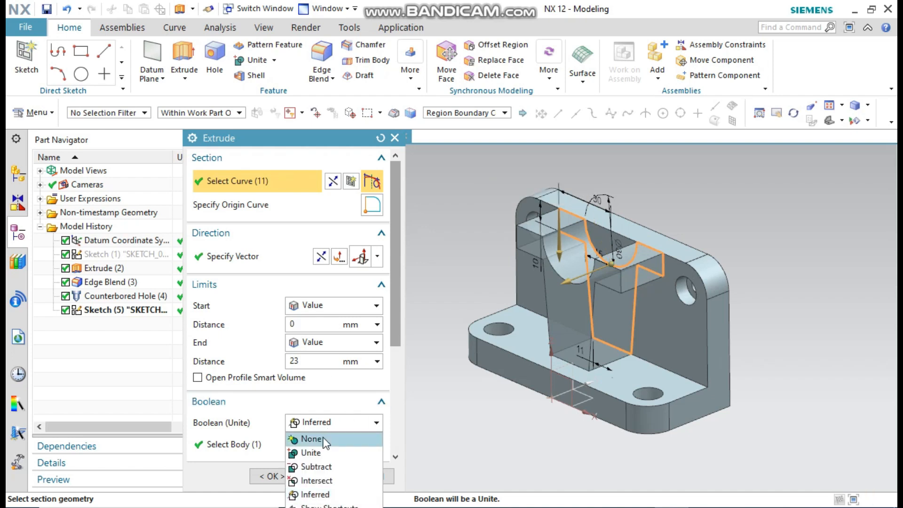
left_click(319, 451)
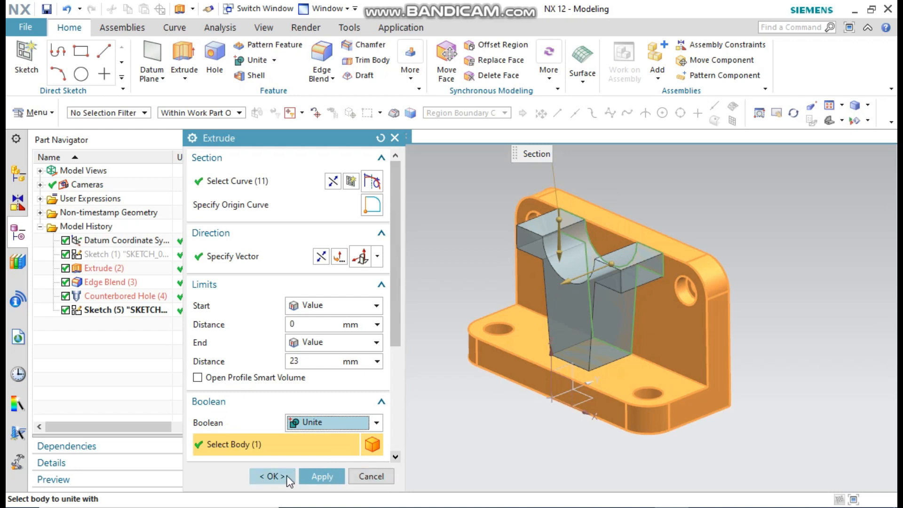
left_click(272, 476)
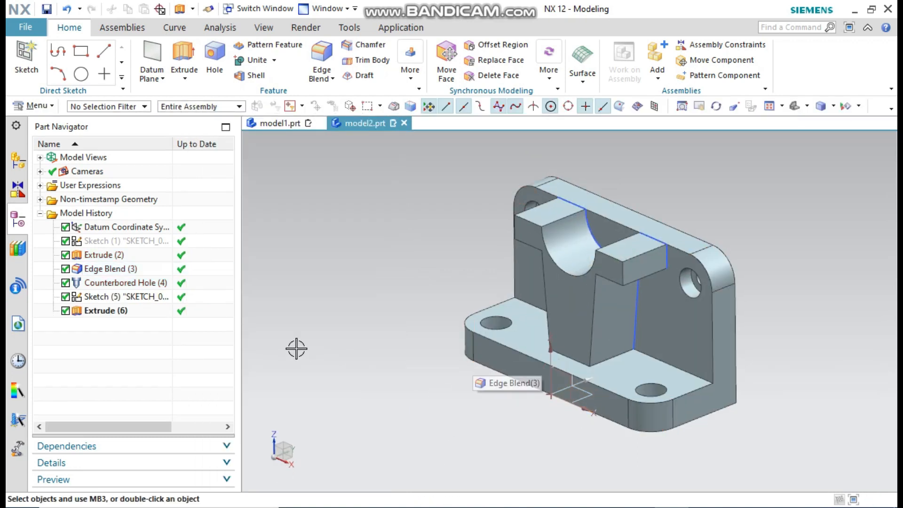
Hide the support sketch and start a sketch on the base's front face, plane direction reversed, X axis horizontal, origin at the datum origin.
left_click(651, 238)
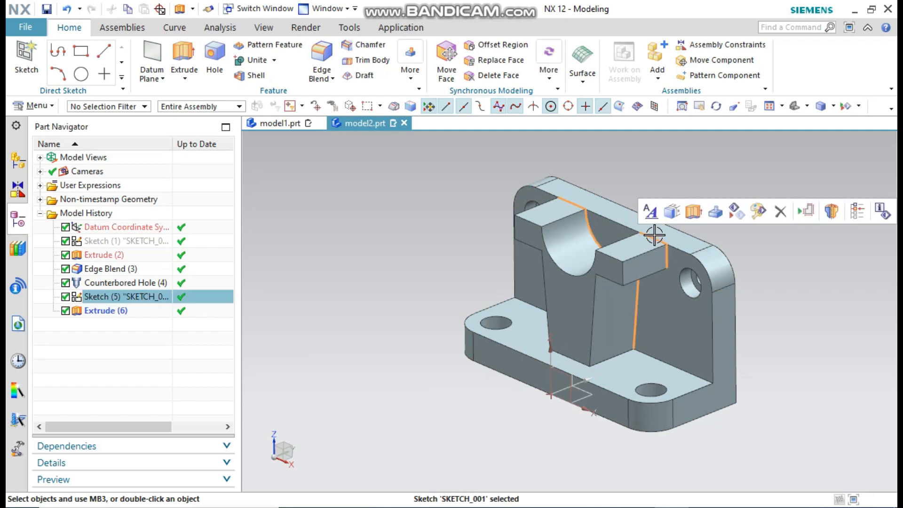
left_click(736, 214)
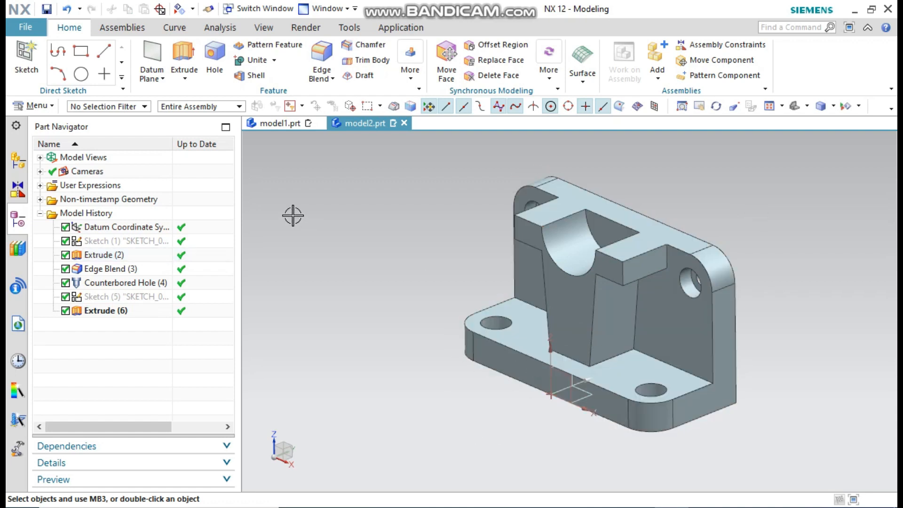
left_click(26, 61)
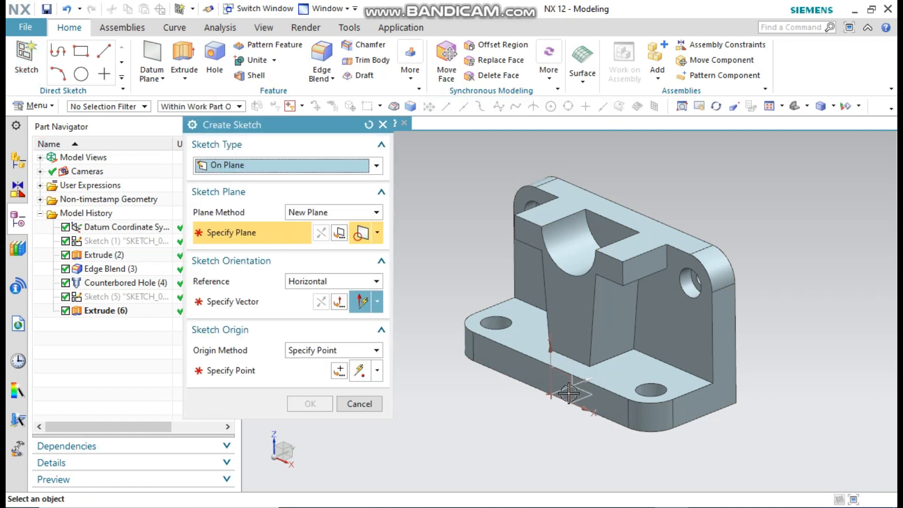
left_click(530, 375)
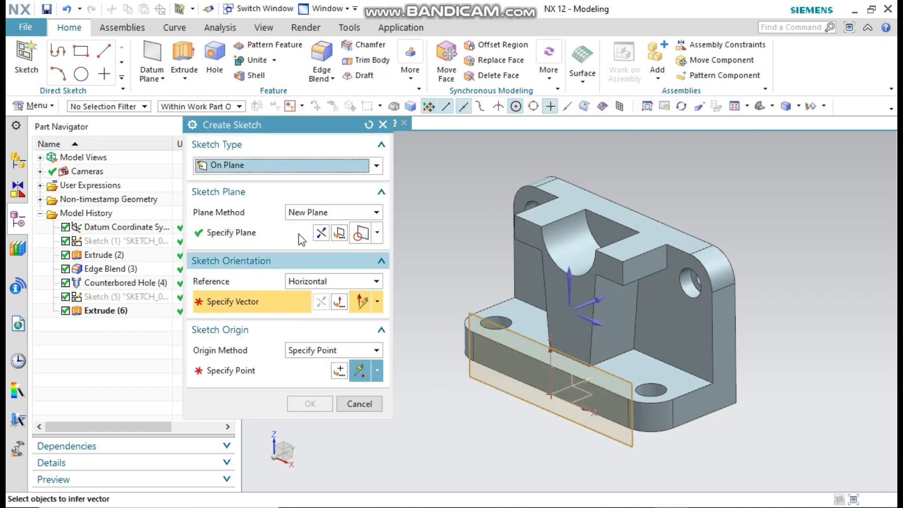
left_click(321, 233)
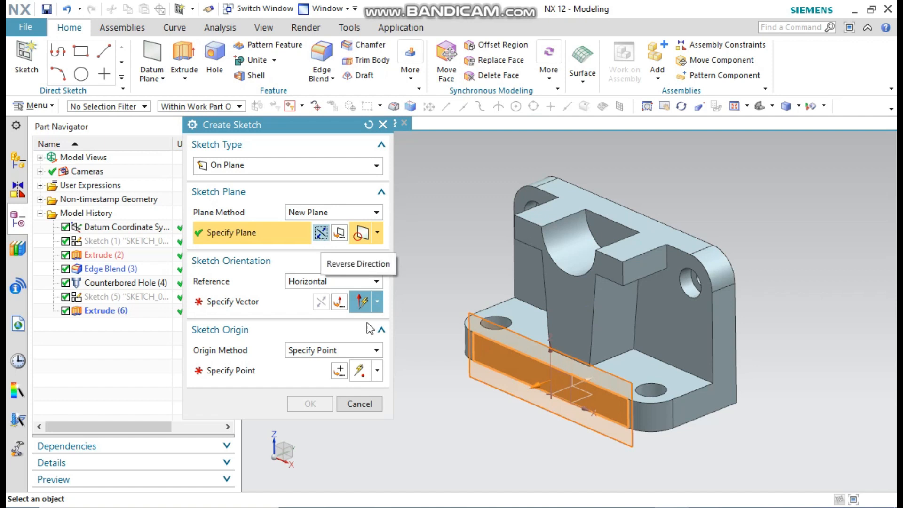
left_click(244, 301)
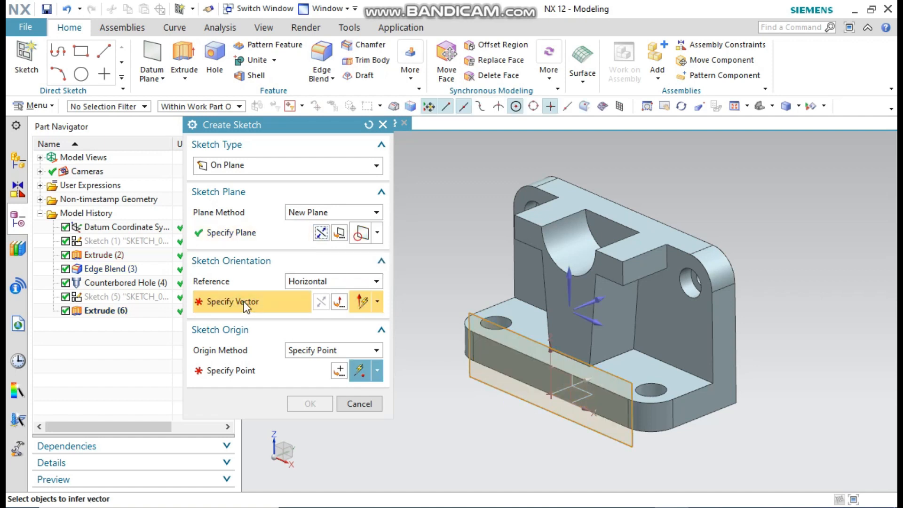
left_click(596, 319)
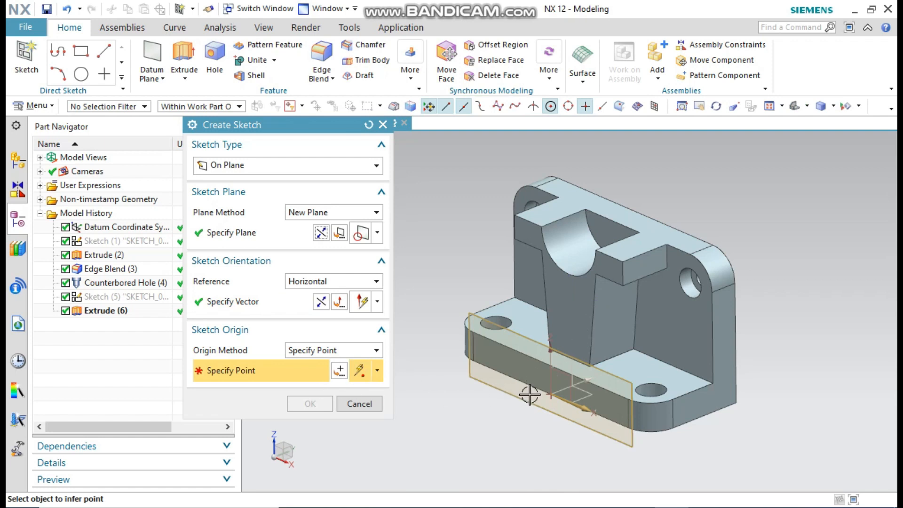
left_click(550, 394)
left_click(309, 404)
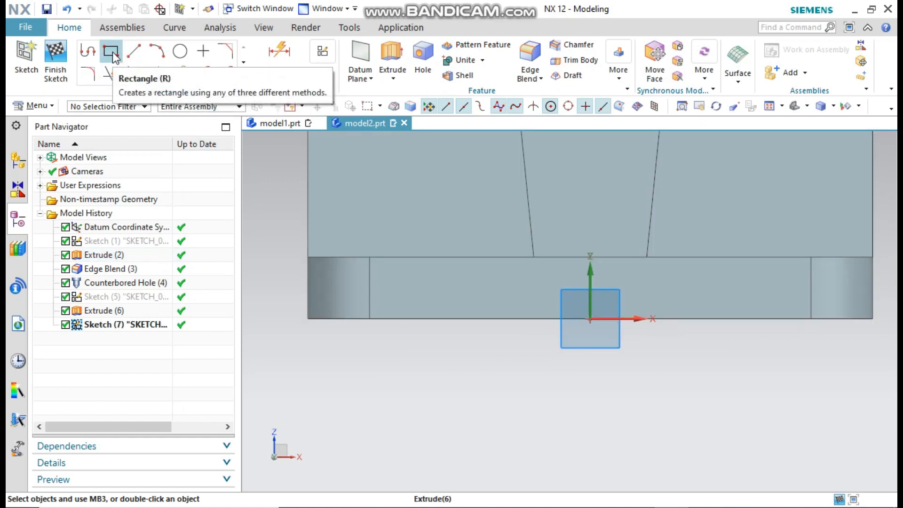
Draw a two-point rectangle about 57 mm wide and 6 mm high standing on the base's bottom edge, spanning the vertical axis.
left_click(112, 53)
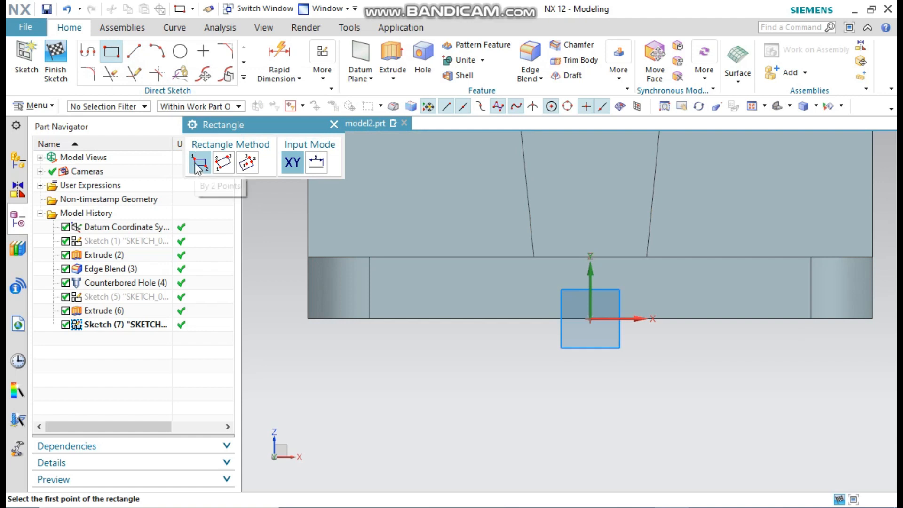
left_click(451, 319)
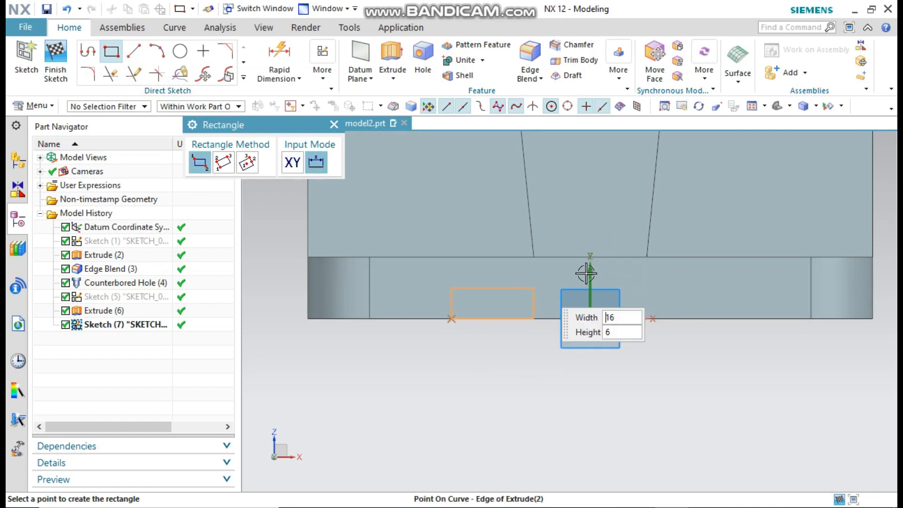
left_click(744, 287)
left_click(334, 125)
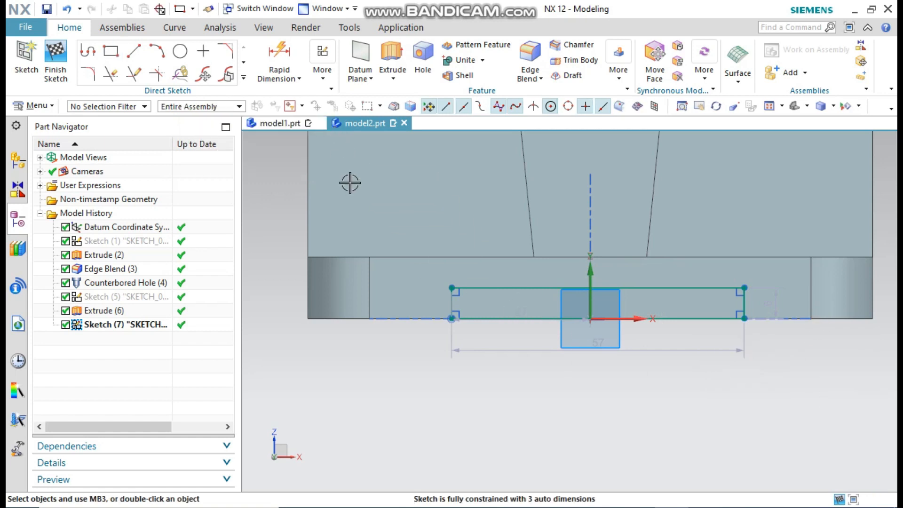
Dimension the rectangle's width and set it to 60 mm.
left_click(286, 50)
left_click(557, 287)
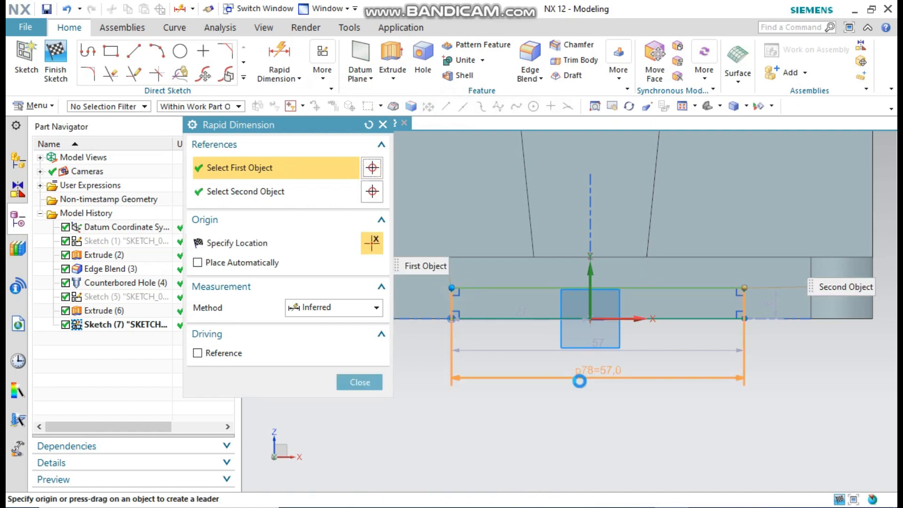
left_click(688, 393)
type("6")
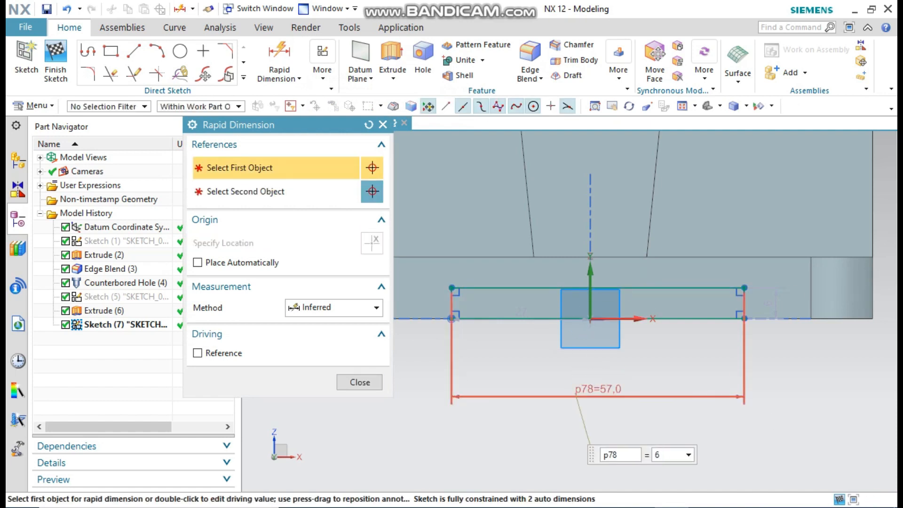
type("0")
key("Return")
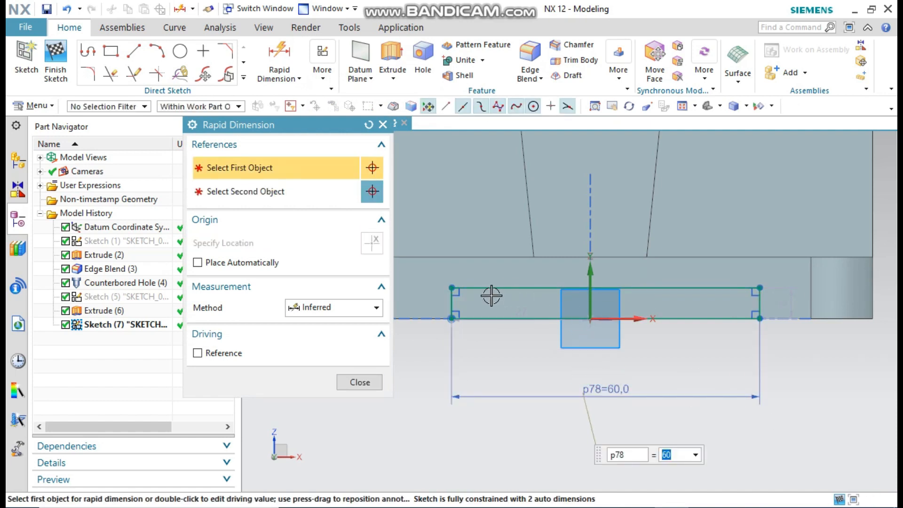
Add a 6 mm height dimension to the rectangle's left side.
scroll(448, 292, "up", 4)
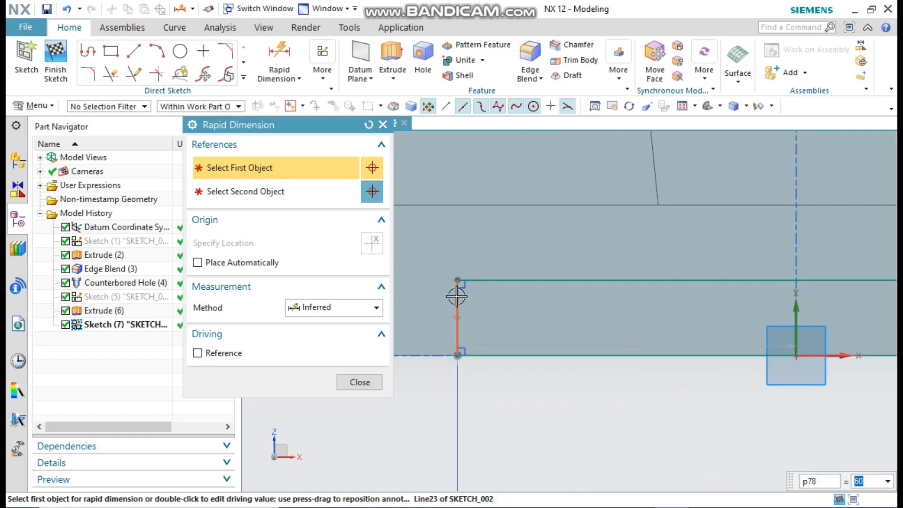
left_click(457, 299)
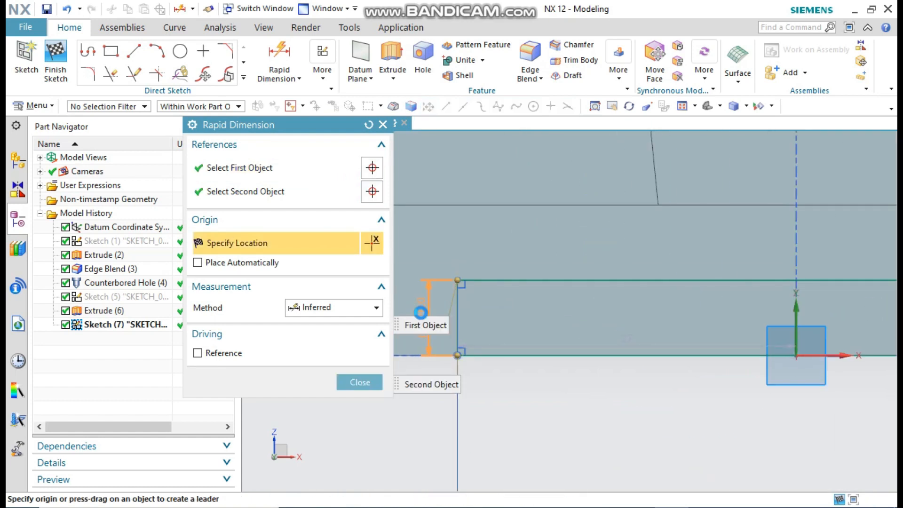
left_click(480, 307)
key("Return")
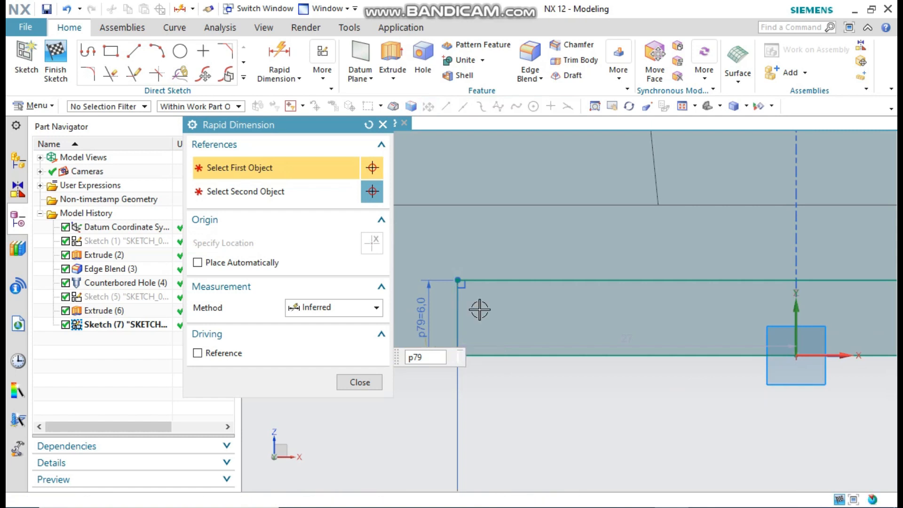
key("Escape")
scroll(467, 343, "down", 4)
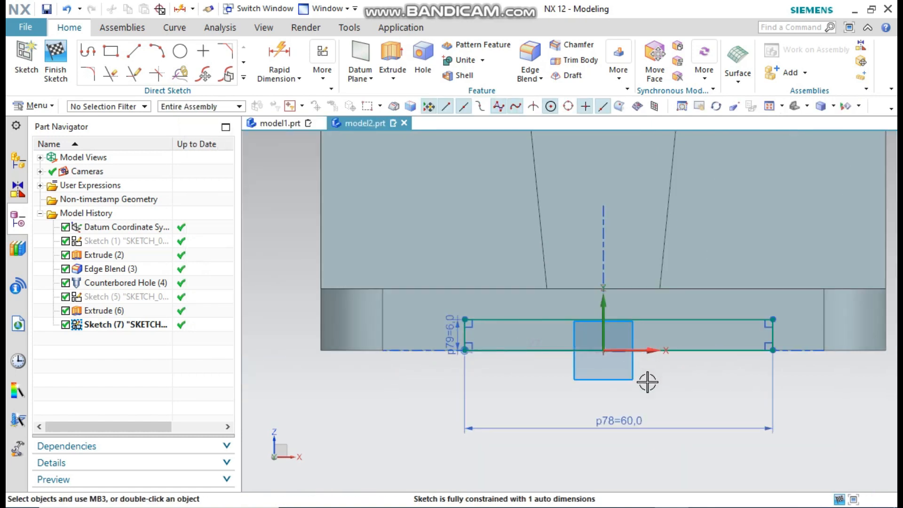
Constrain the midpoint of the rectangle's bottom line coincident with the sketch origin.
left_click(703, 347)
key("Escape")
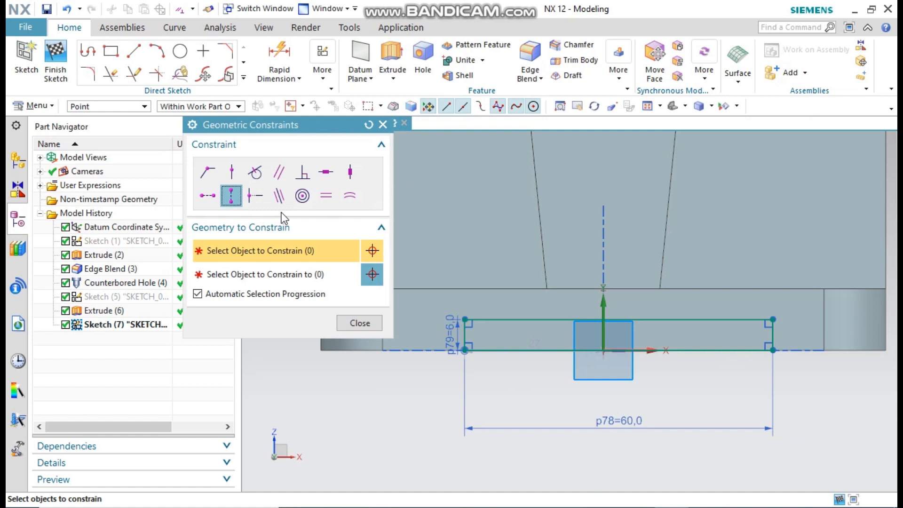
left_click(209, 173)
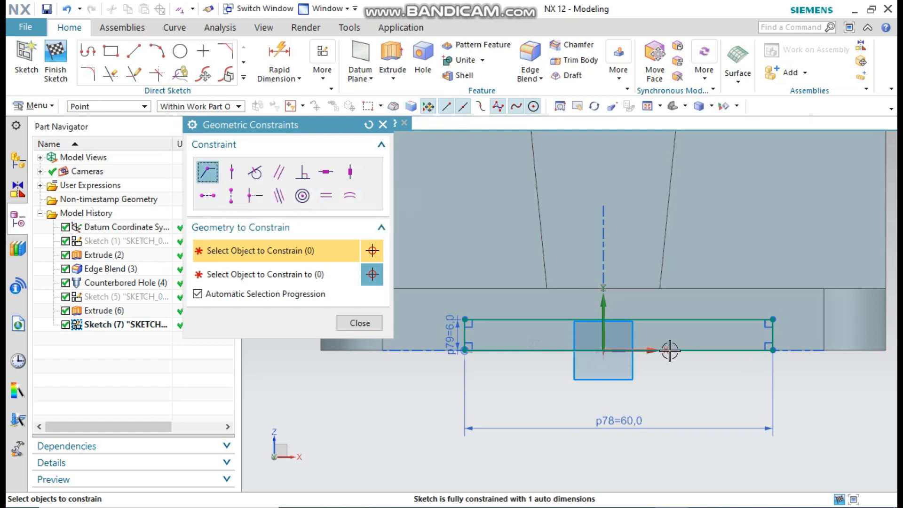
left_click(618, 351)
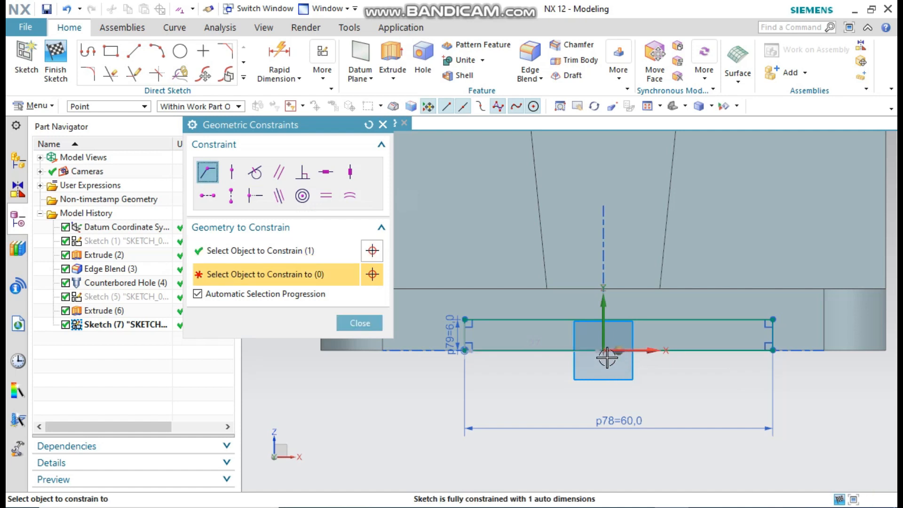
left_click(602, 349)
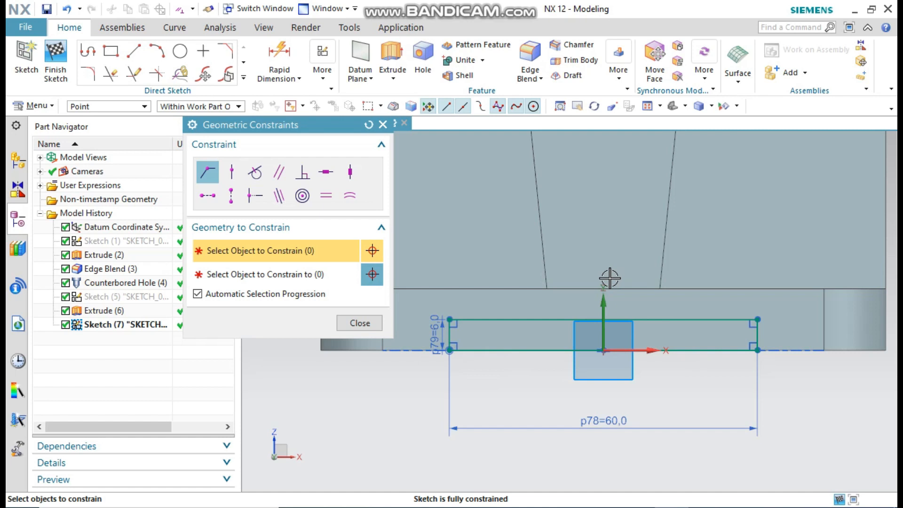
left_click(362, 324)
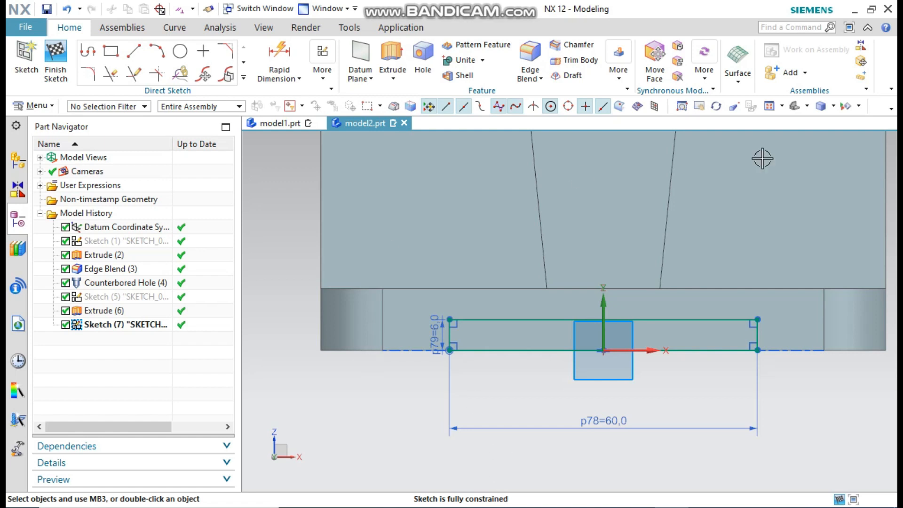
Finish the sketch, extrude the rectangle 84 mm backwards through the base as a subtraction from the body, and hide the sketch.
left_click(55, 60)
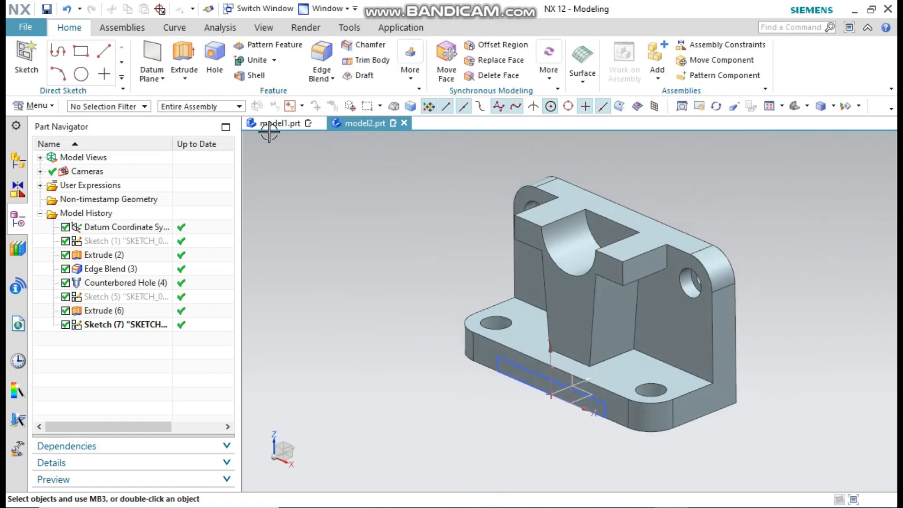
left_click(183, 57)
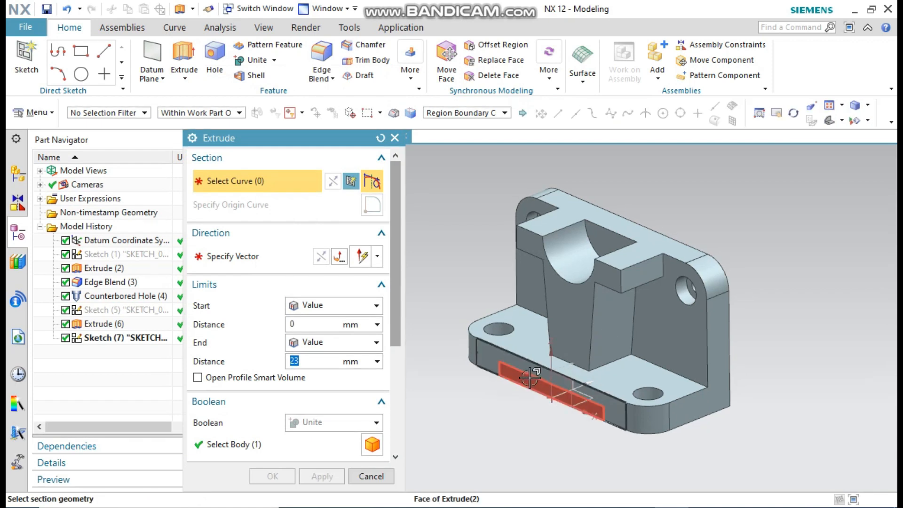
left_click(550, 383)
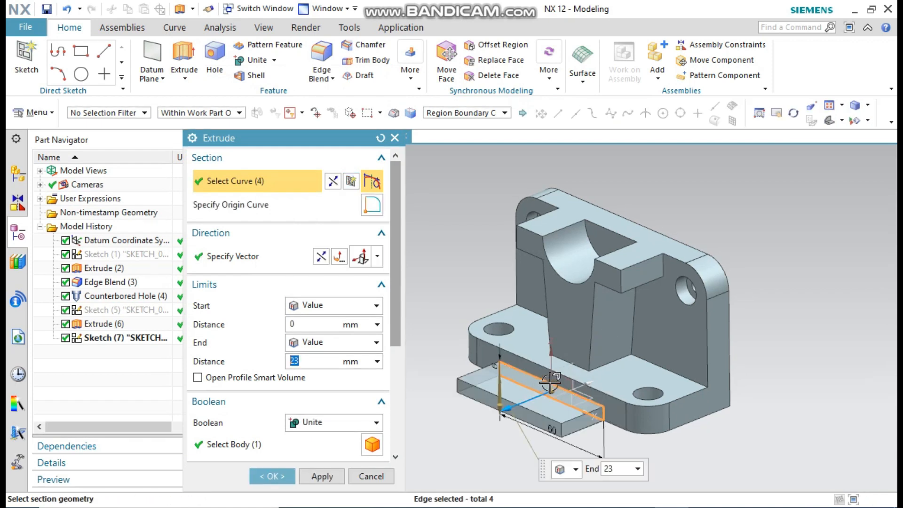
left_click(321, 258)
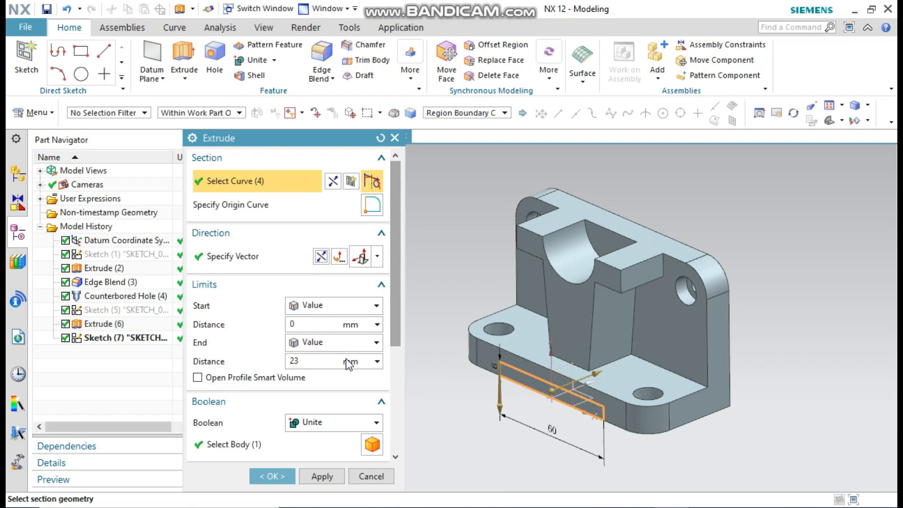
left_click(329, 423)
left_click(324, 465)
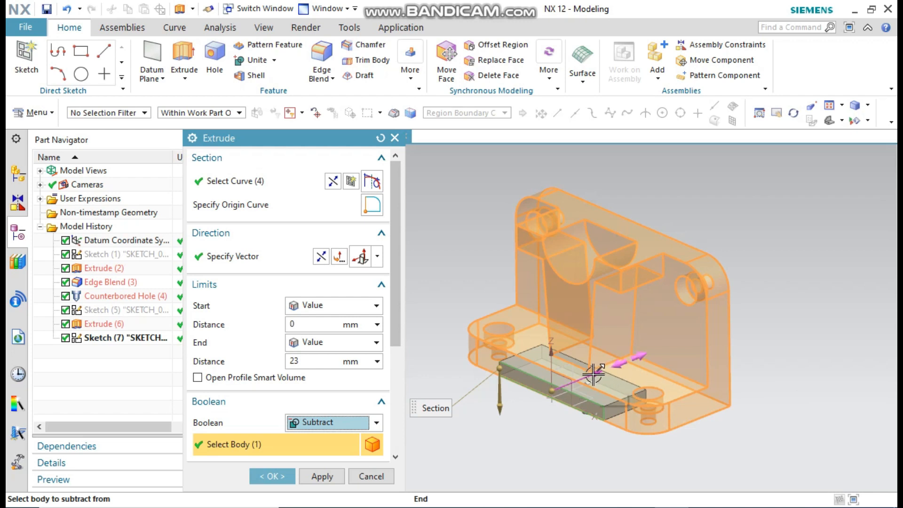
left_click_drag(595, 375, 709, 328)
middle_click_drag(847, 270, 782, 278)
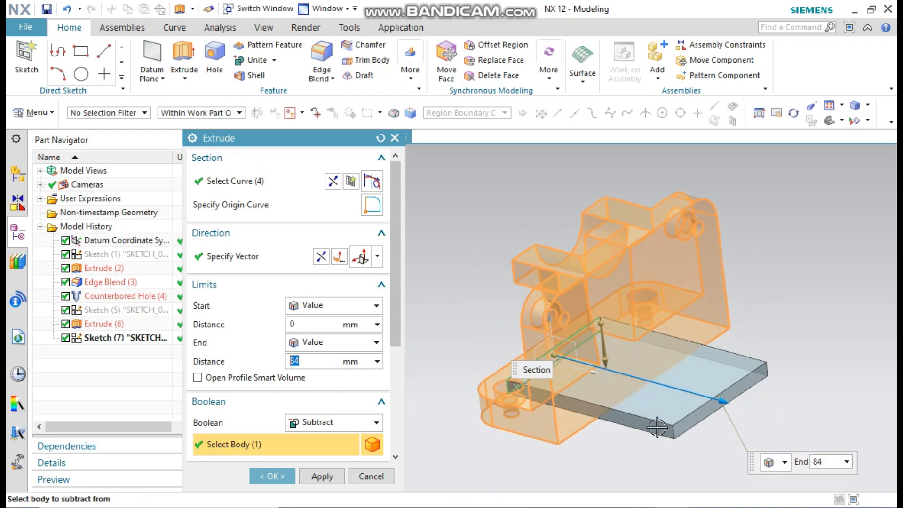
left_click(262, 477)
middle_click_drag(694, 342, 760, 333)
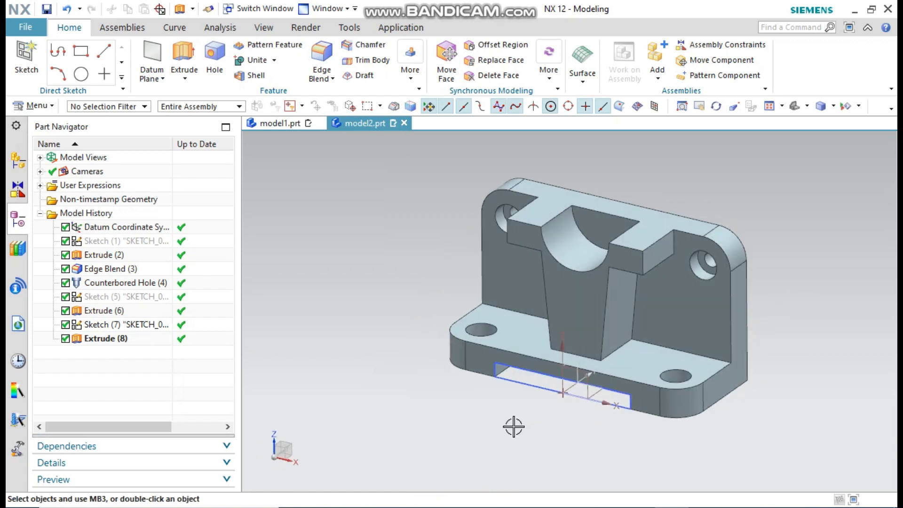
left_click(522, 384)
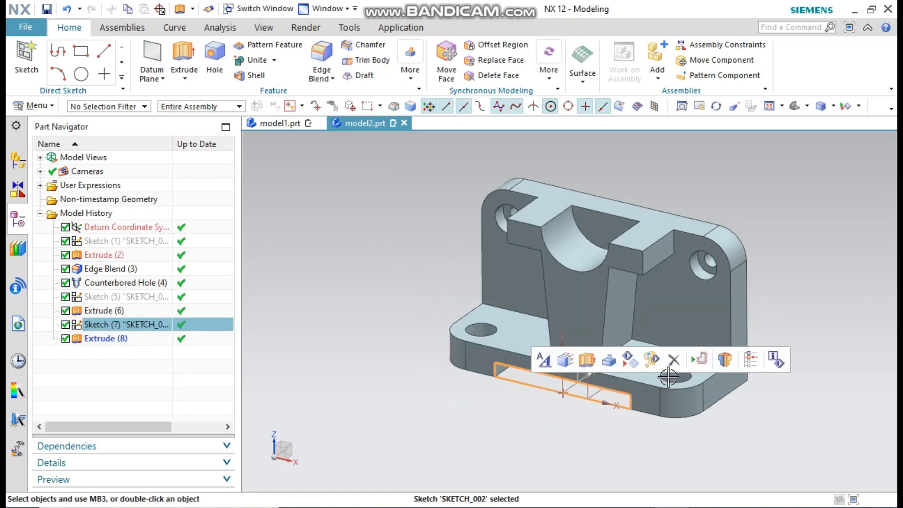
left_click(628, 361)
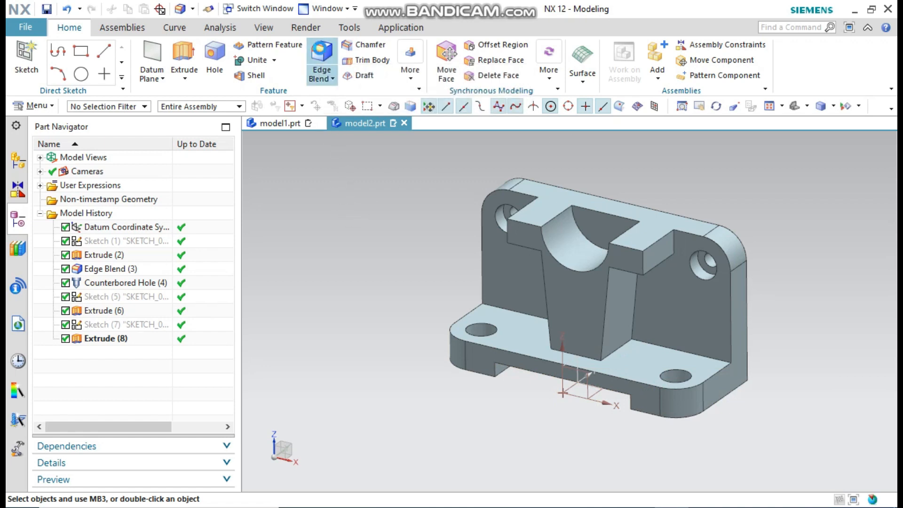
Set up a 2 mm radius Edge Blend on the tapered support's front vertical edges, back-wall junction edges and two side base edges.
left_click(321, 55)
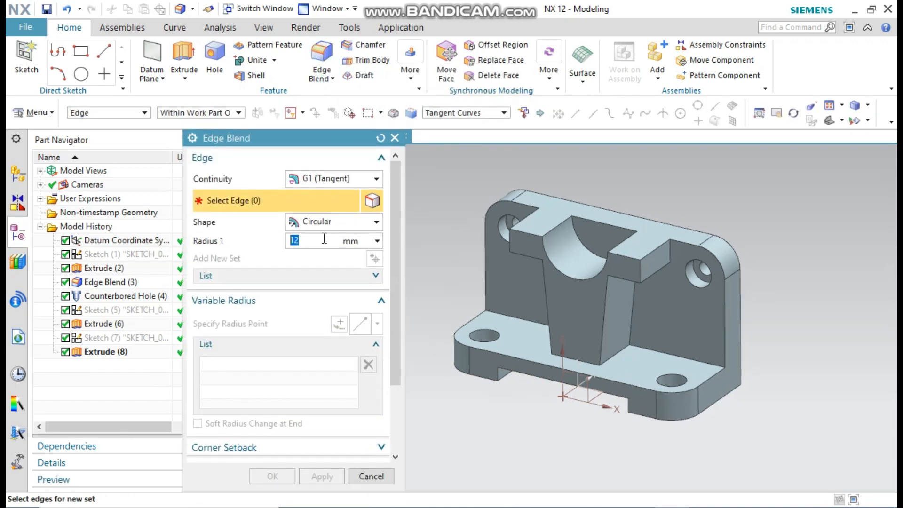
left_click(627, 311)
left_click(615, 358)
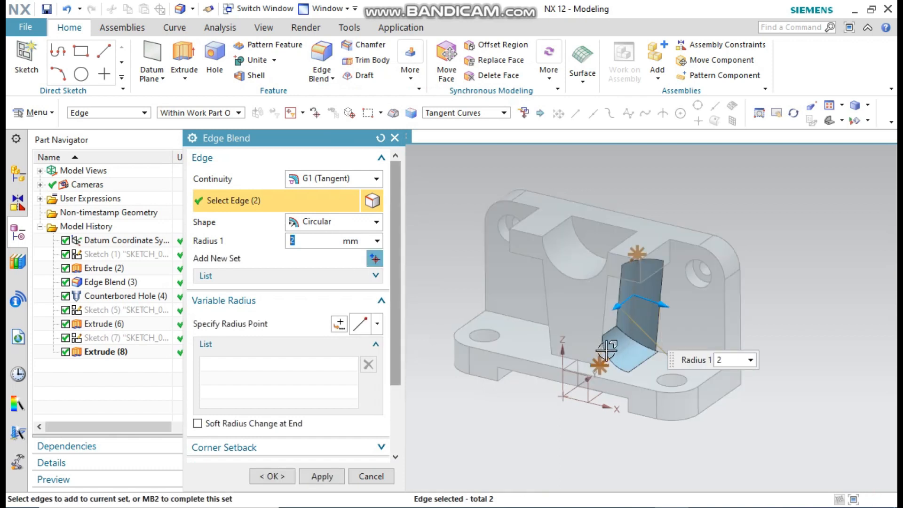
left_click(606, 323)
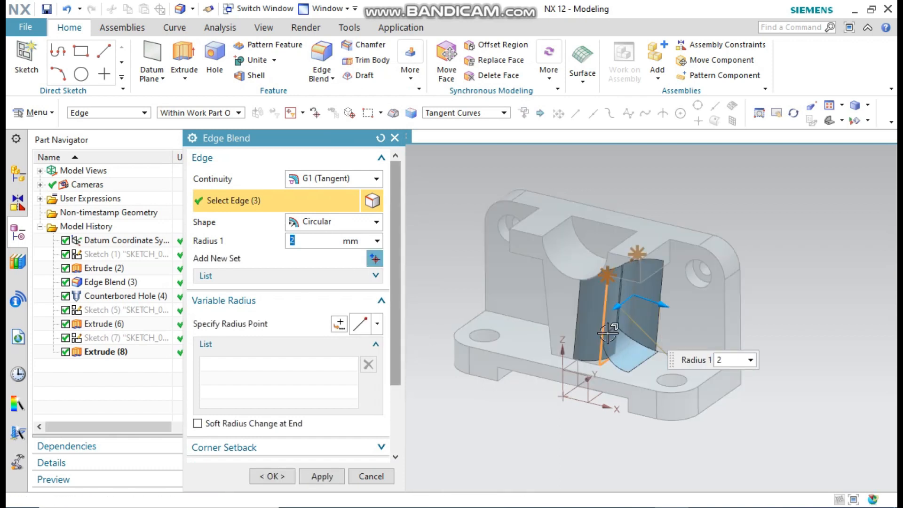
left_click(542, 312)
middle_click_drag(762, 221, 821, 203)
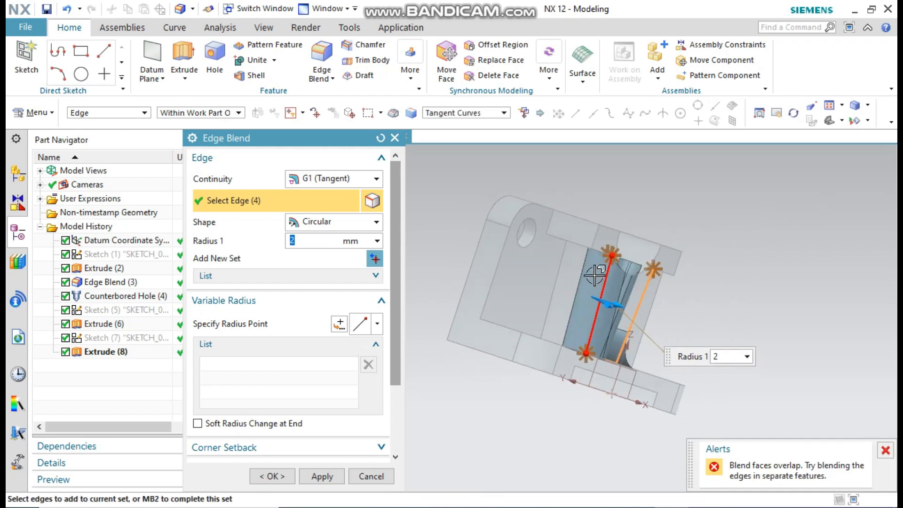
left_click(561, 264)
middle_click_drag(742, 306, 677, 334)
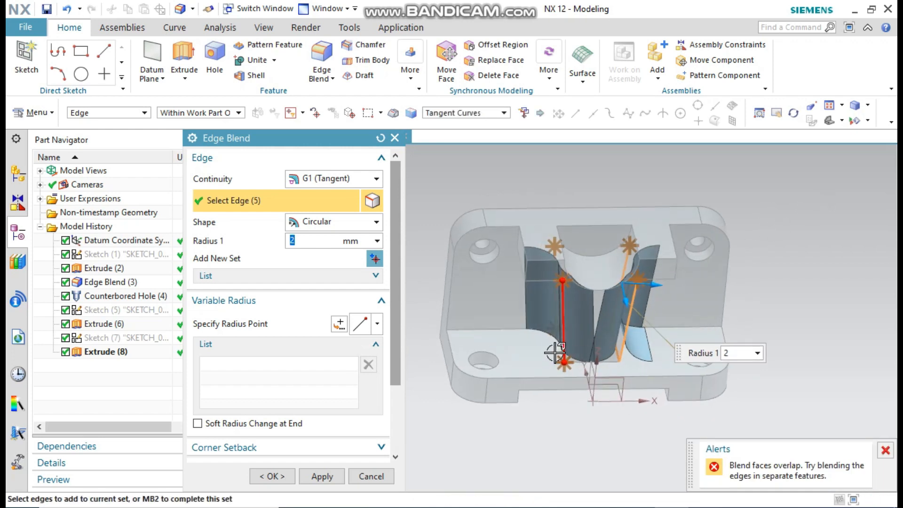
left_click(558, 342)
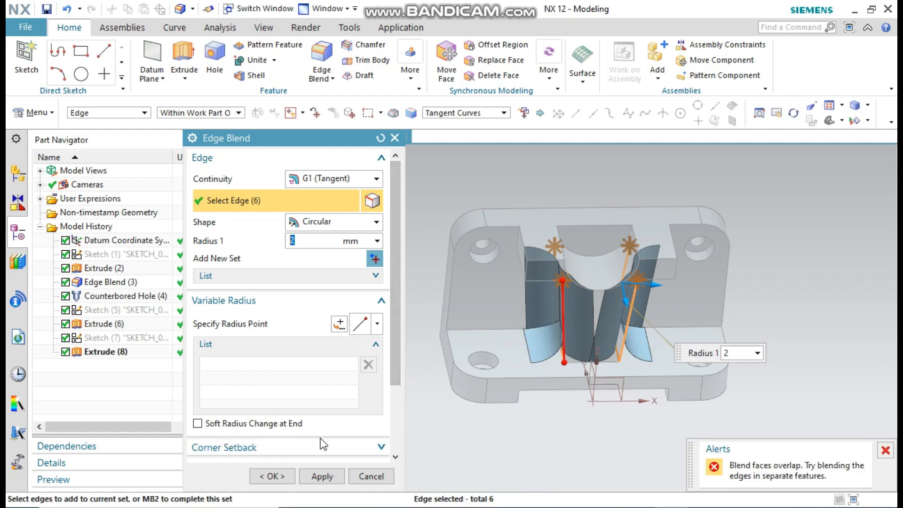
Refresh the blend preview, add the support's front base edge to the selection and create the 2 mm edge blend.
scroll(320, 443, "down", 3)
left_click(193, 451)
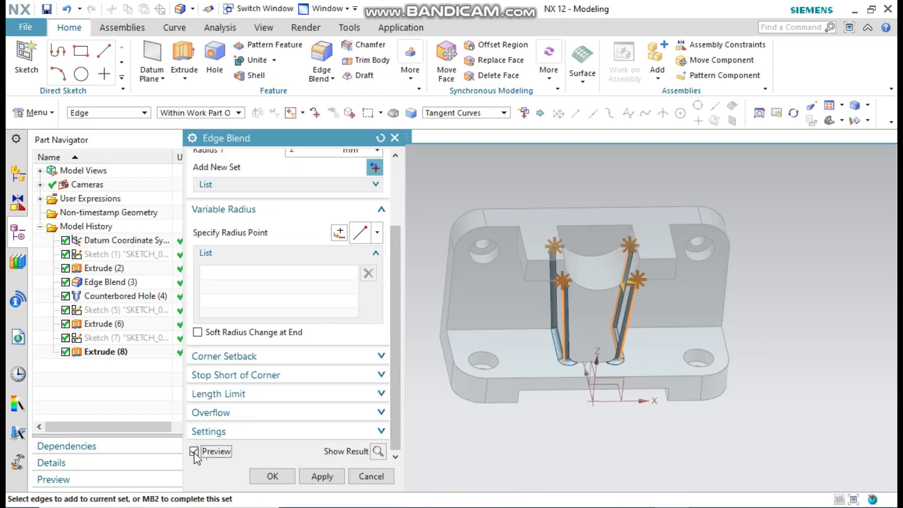
middle_click_drag(655, 469, 647, 400)
left_click(575, 364)
middle_click_drag(802, 333, 763, 306)
left_click(275, 477)
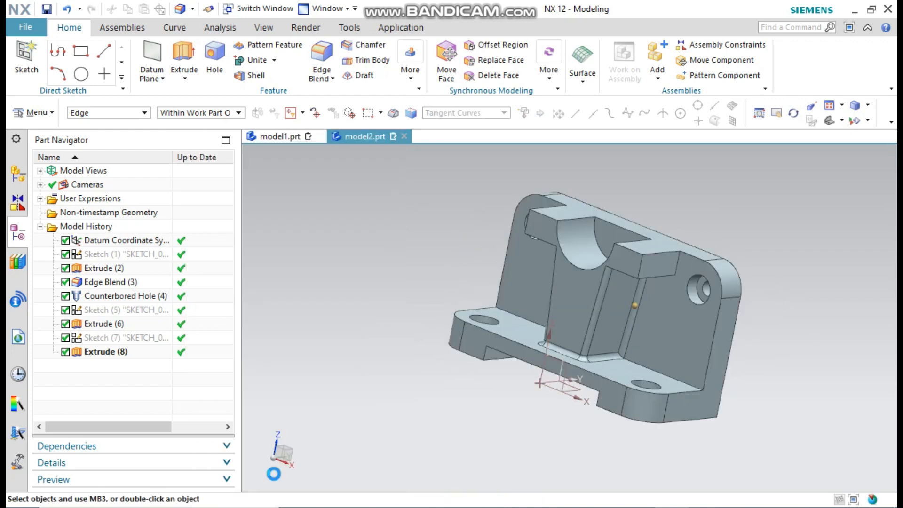
middle_click_drag(732, 228, 712, 221)
middle_click_drag(710, 221, 710, 223)
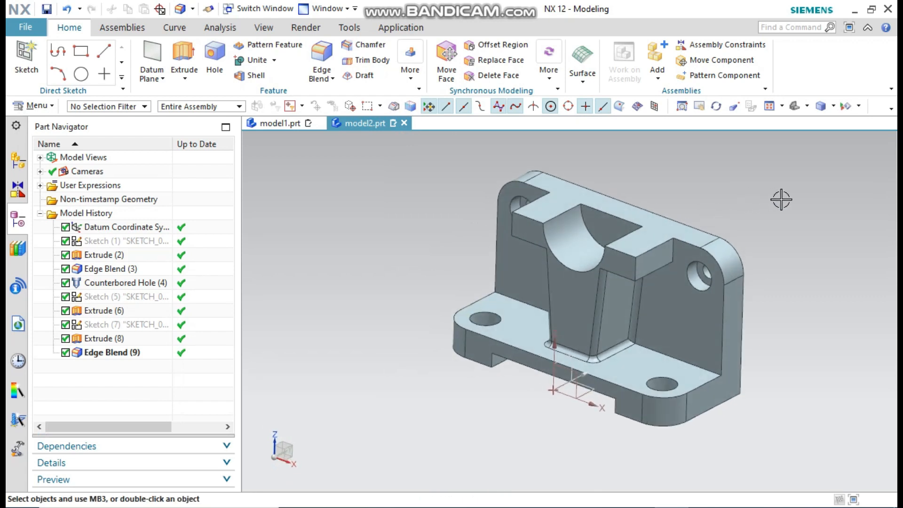